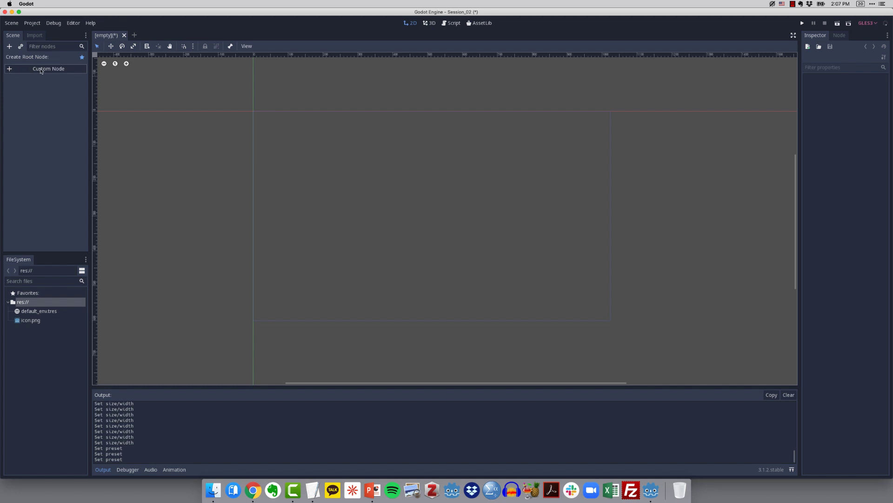
pyautogui.click(43, 68)
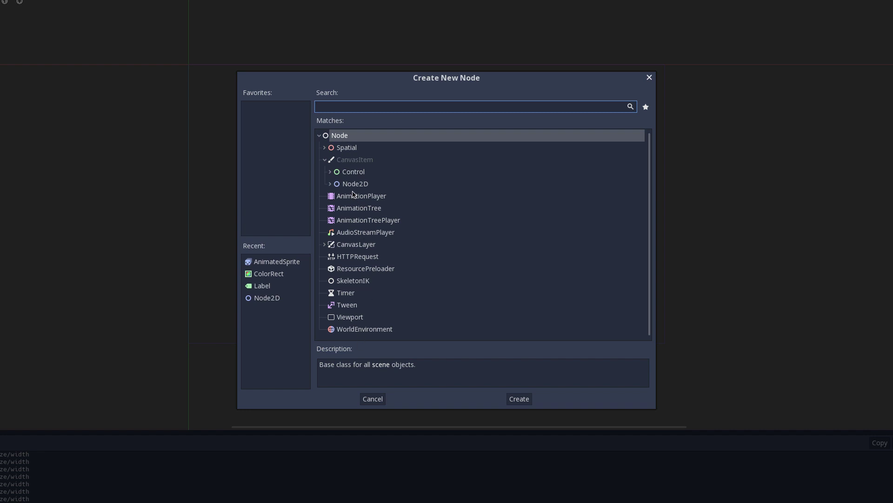
pyautogui.click(330, 172)
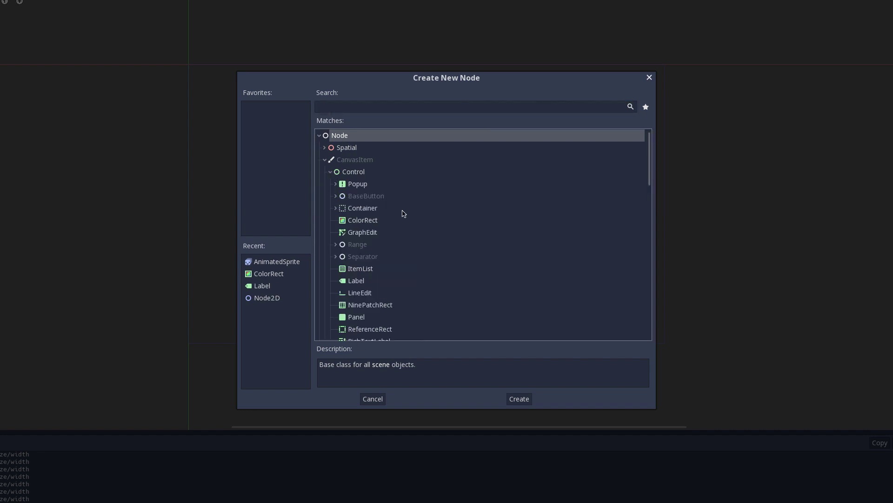
pyautogui.scroll(-3, 403, 215)
pyautogui.scroll(-3, 403, 214)
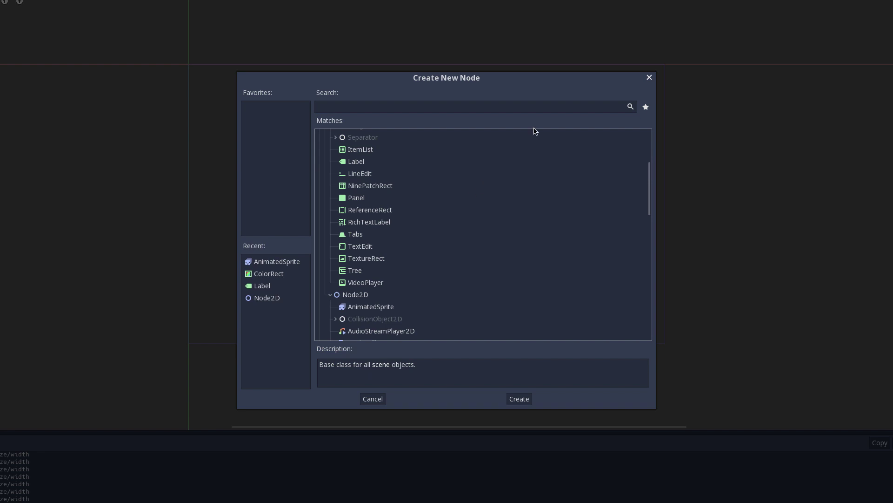
pyautogui.click(649, 77)
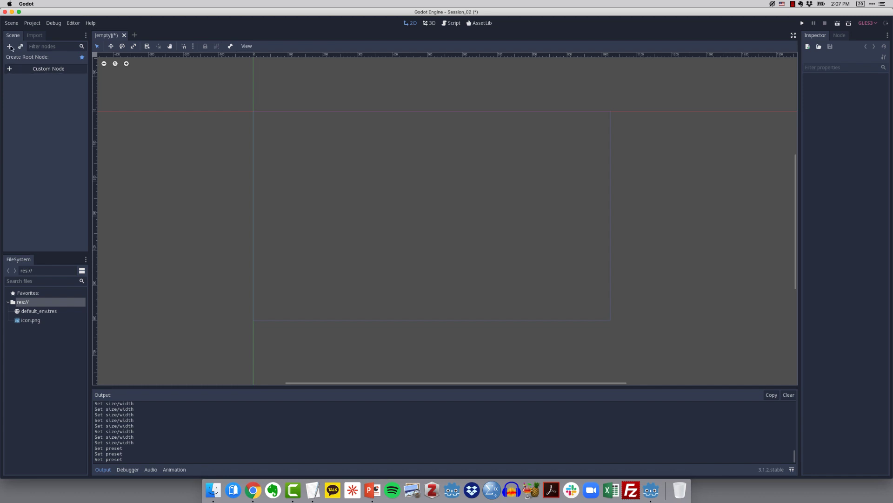
# - Create a Node2D as the root node of the empty scene
pyautogui.click(42, 70)
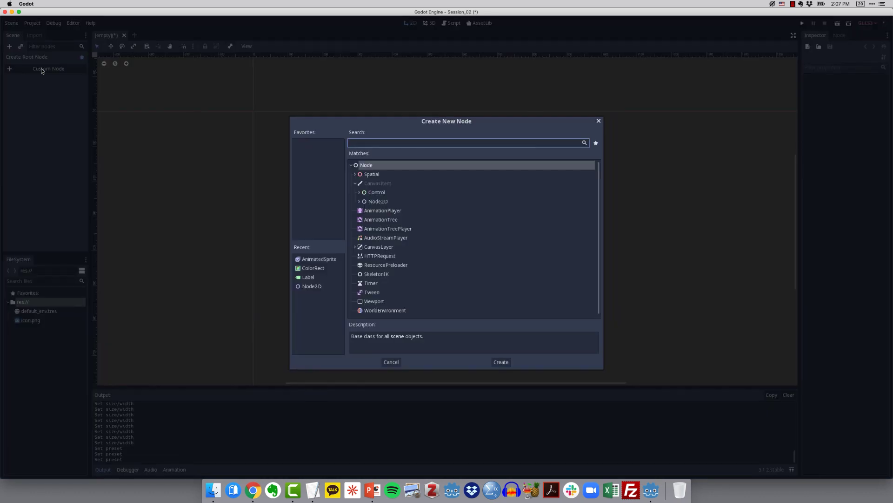
pyautogui.click(374, 202)
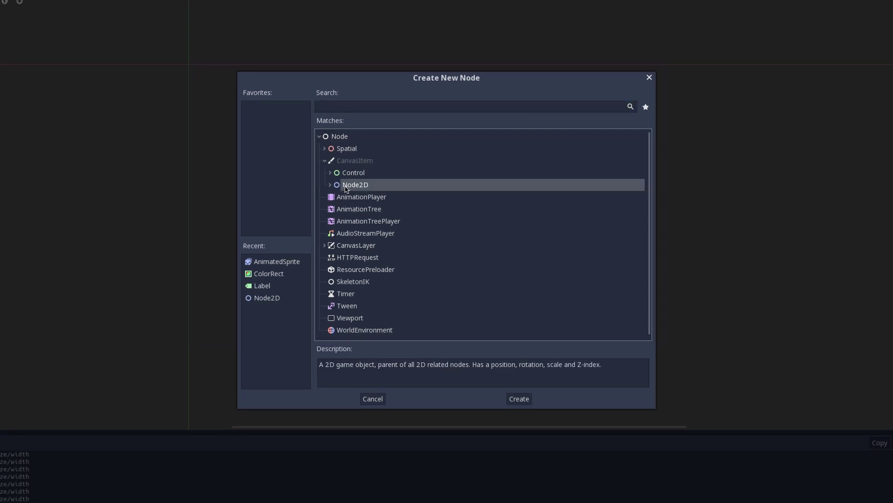
pyautogui.click(519, 398)
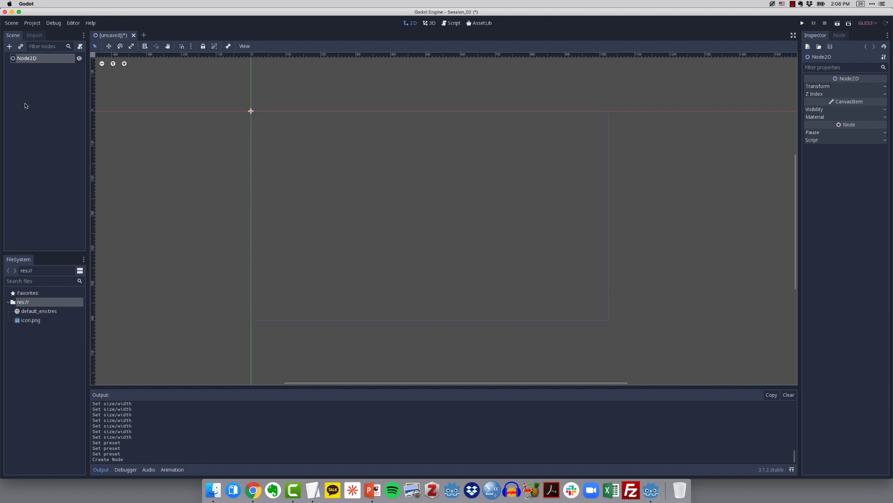
# - Rename the root Node2D as Main
pyautogui.rightClick(35, 60)
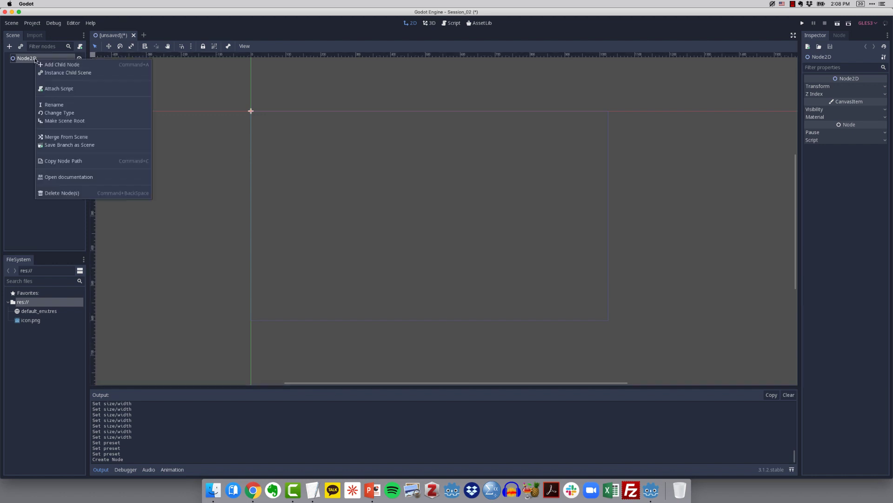
pyautogui.click(54, 105)
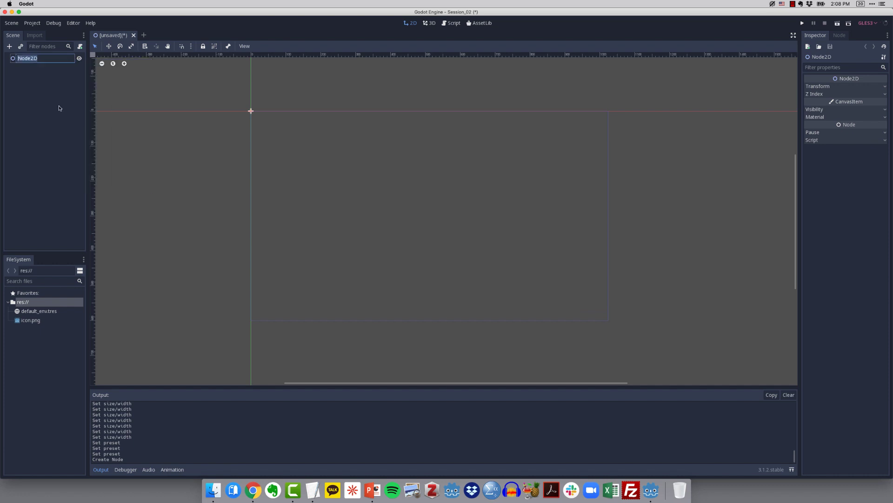
pyautogui.write('Main')
pyautogui.press('Return')
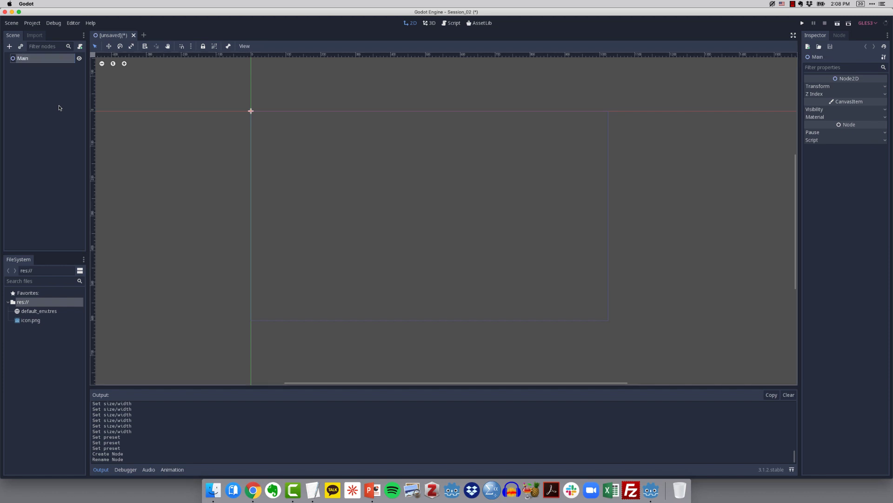
# - Add a Label node from the Control category as a child of Main
pyautogui.click(40, 61)
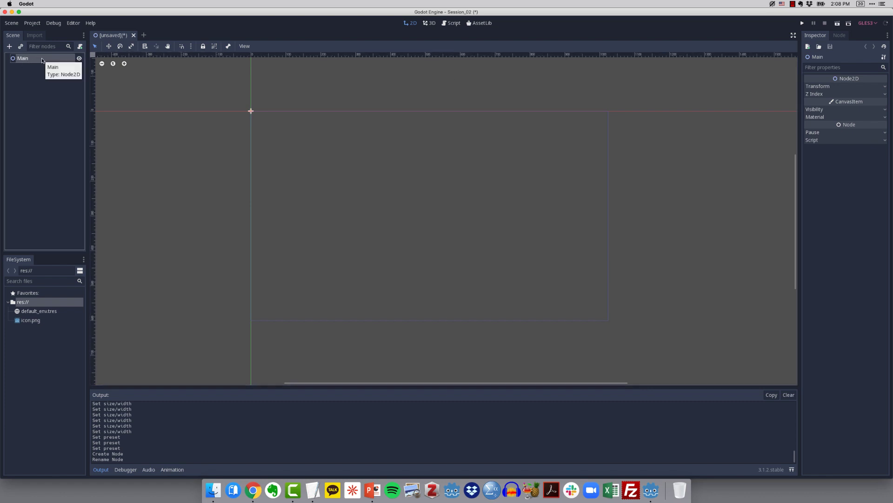
pyautogui.rightClick(42, 60)
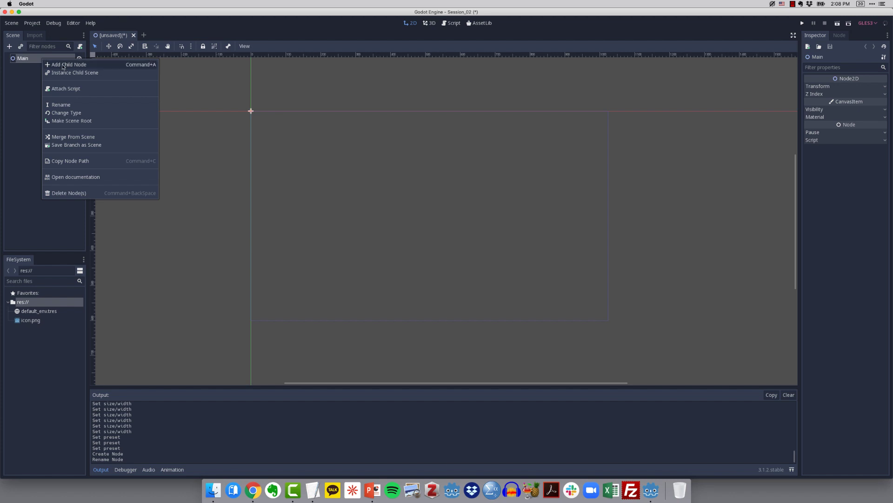
pyautogui.click(63, 65)
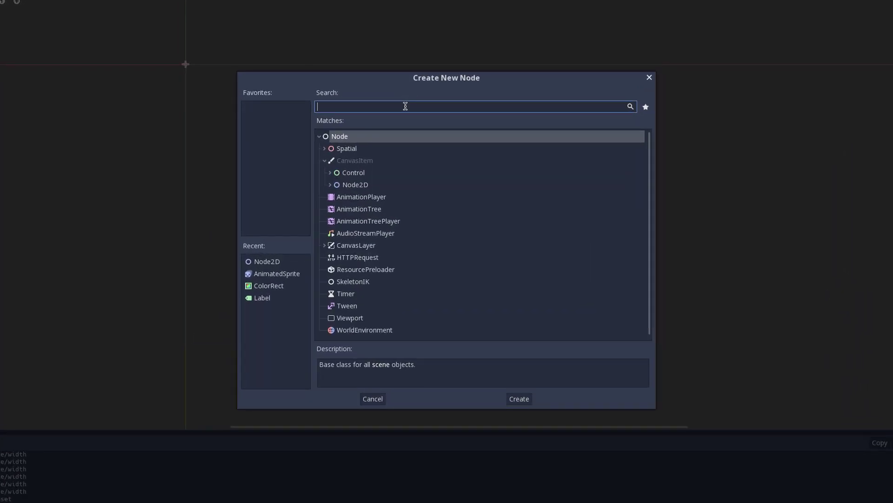
pyautogui.click(331, 172)
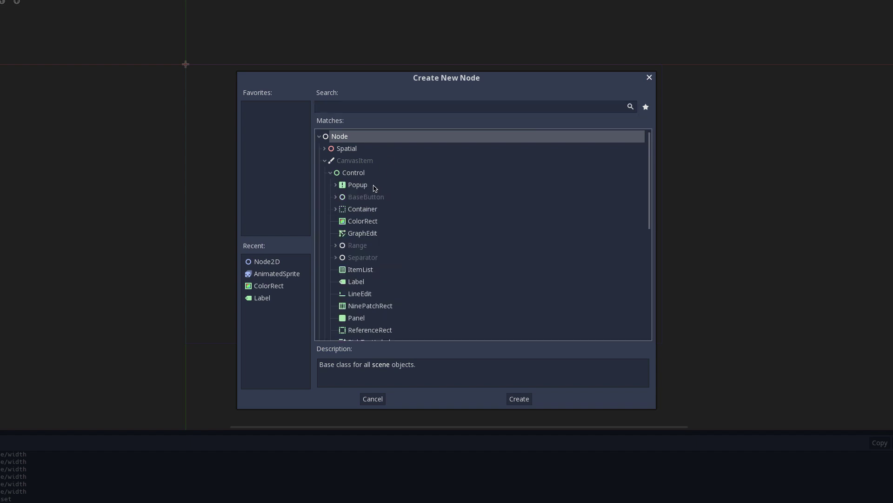
pyautogui.scroll(-2, 375, 188)
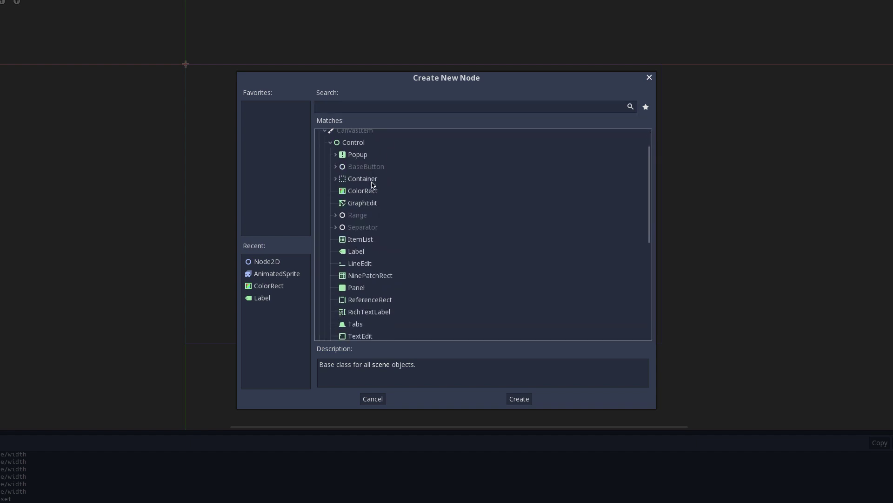
pyautogui.scroll(-1, 372, 185)
pyautogui.click(356, 236)
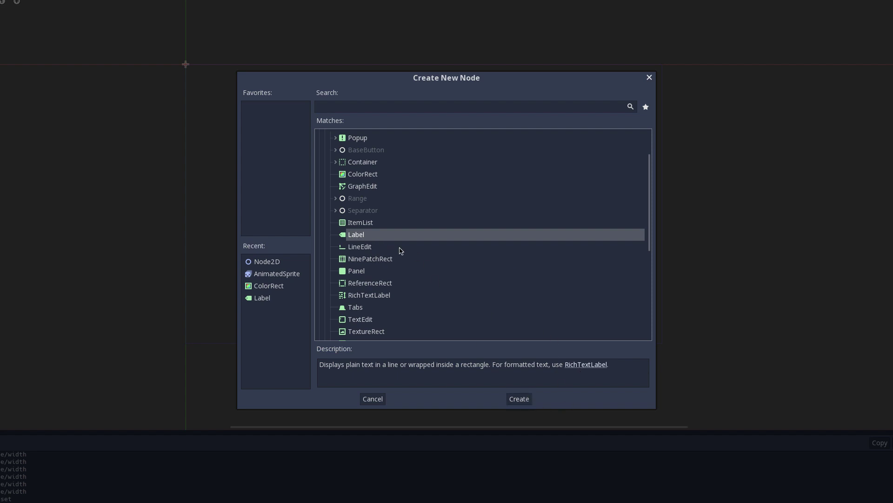
pyautogui.click(519, 400)
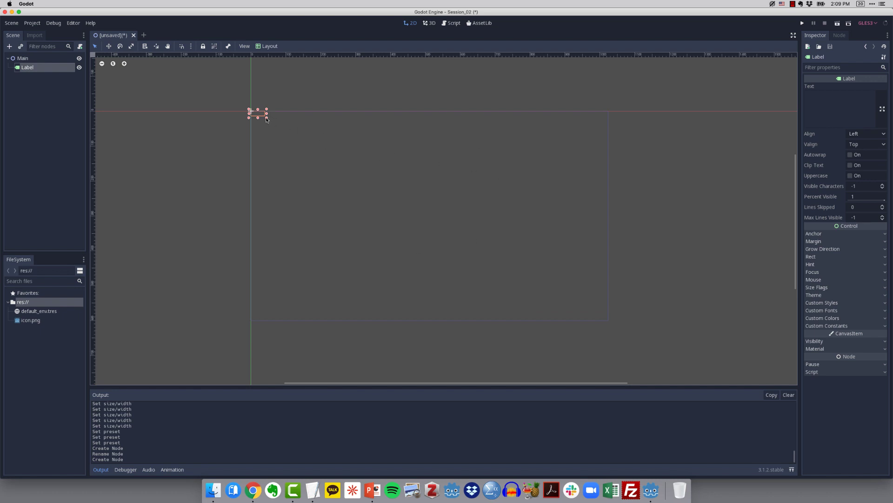
# - Enlarge the label into a wide rectangle and place it near the upper middle of the viewport frame
pyautogui.moveTo(267, 119); pyautogui.dragTo(361, 169)
pyautogui.moveTo(310, 134); pyautogui.dragTo(456, 159)
pyautogui.moveTo(512, 196)
pyautogui.mouseDown()
pyautogui.moveTo(474, 167)
pyautogui.moveTo(530, 197)
pyautogui.moveTo(464, 195)
pyautogui.moveTo(503, 192)
pyautogui.moveTo(450, 175)
pyautogui.moveTo(515, 183)
pyautogui.mouseUp()
pyautogui.moveTo(426, 146)
pyautogui.mouseDown()
pyautogui.moveTo(429, 184)
pyautogui.moveTo(414, 142)
pyautogui.moveTo(431, 139)
pyautogui.mouseUp()
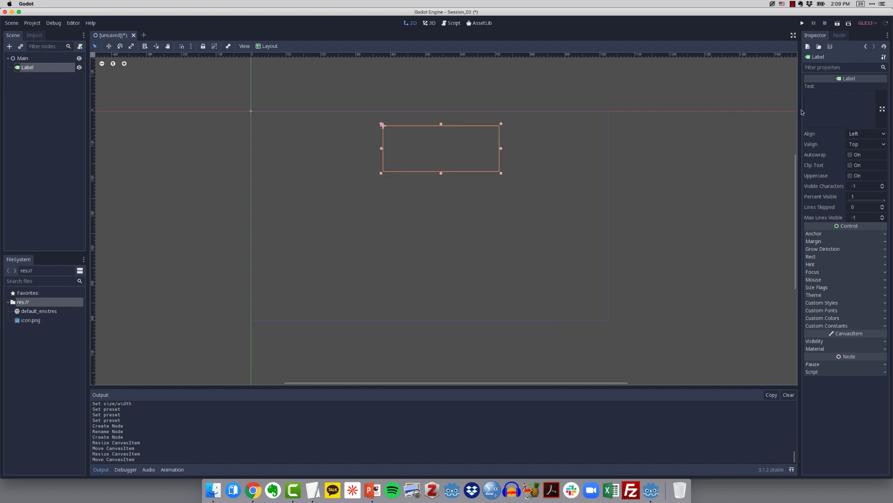
# - Widen the Inspector, set the label's text to "Hello, LTEC 654!" and nudge the label slightly upward
pyautogui.moveTo(802, 112); pyautogui.dragTo(698, 114)
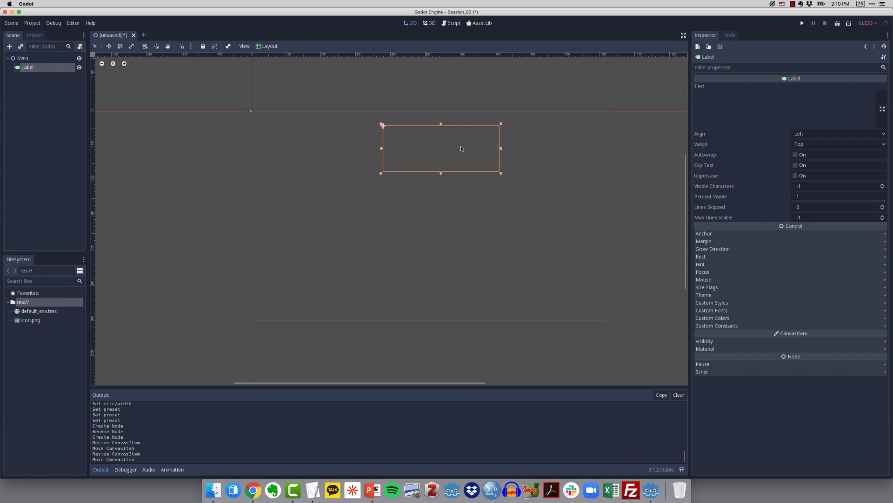
pyautogui.click(706, 98)
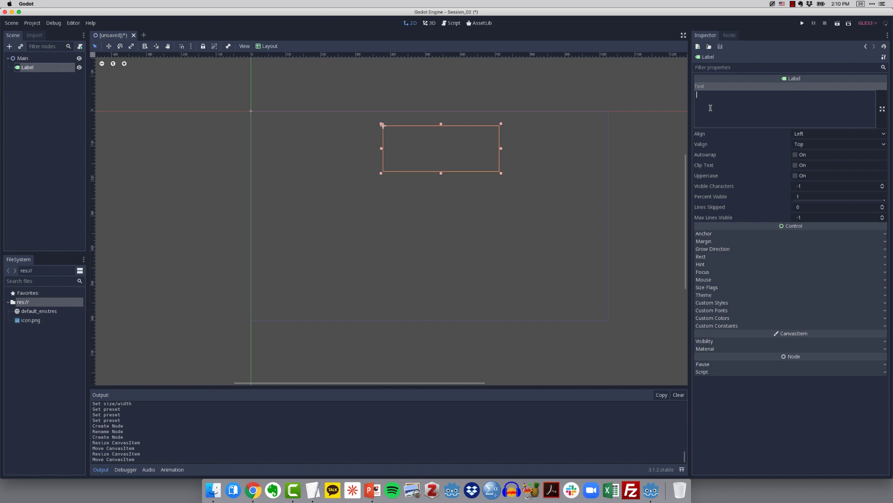
pyautogui.write('Hello, LTE')
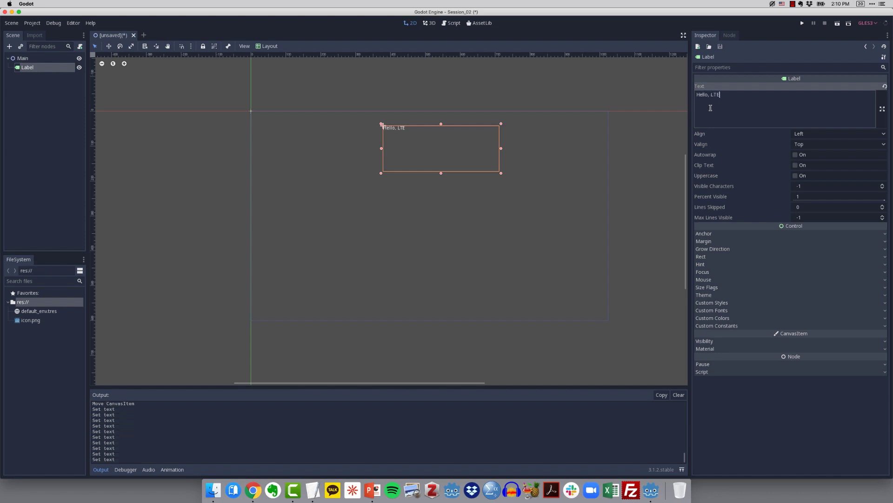
pyautogui.write('C 654!')
pyautogui.click(531, 192)
pyautogui.moveTo(408, 134)
pyautogui.mouseDown()
pyautogui.moveTo(438, 139)
pyautogui.moveTo(408, 130)
pyautogui.mouseUp()
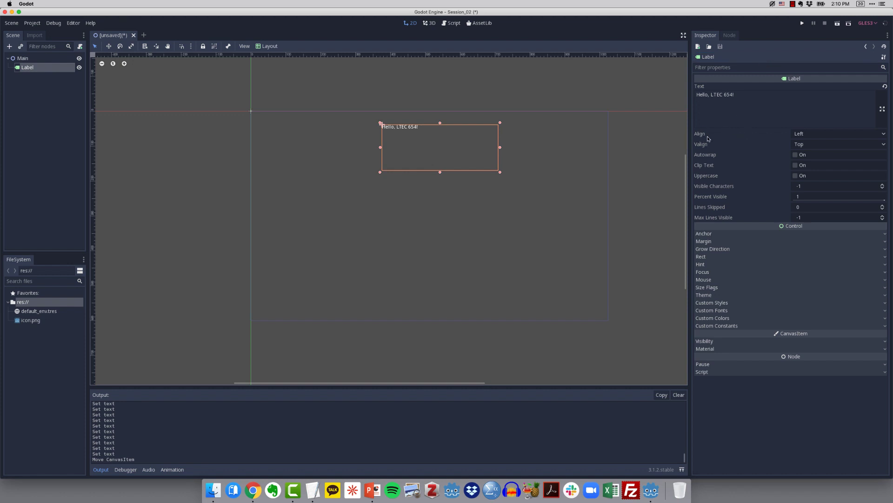
# - Set both the horizontal and vertical alignment of the label's text to Center
pyautogui.click(815, 135)
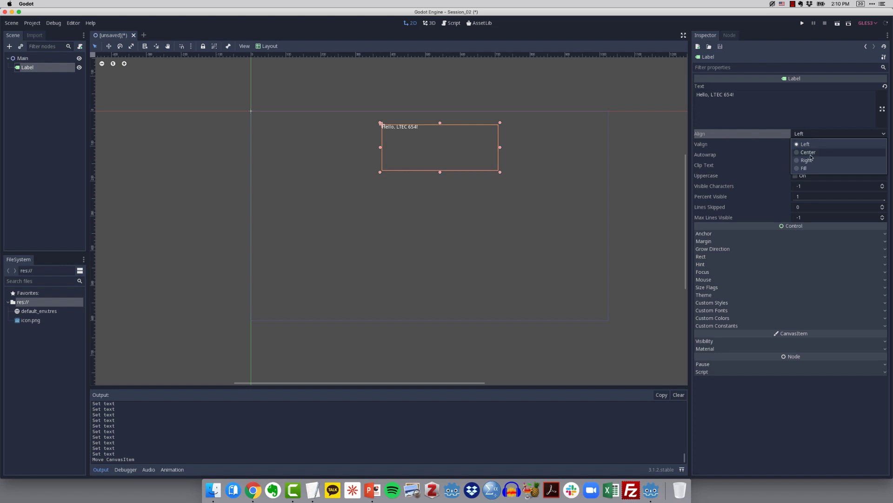
pyautogui.click(809, 153)
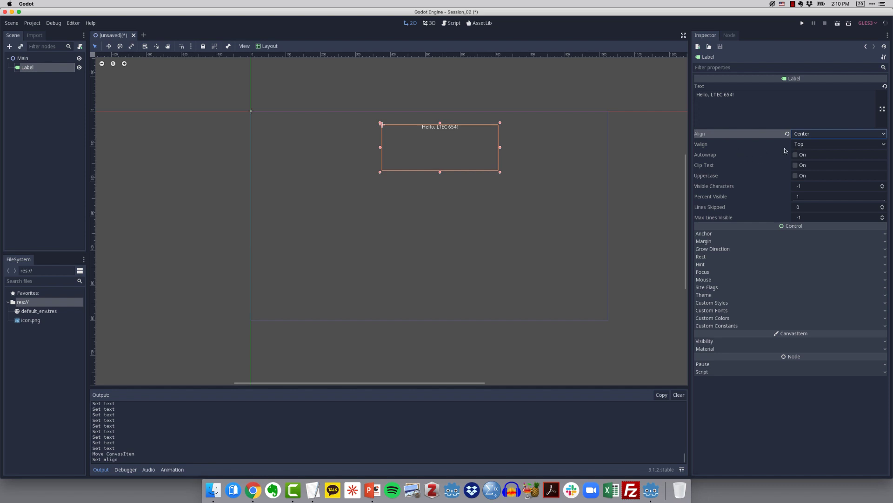
pyautogui.click(815, 146)
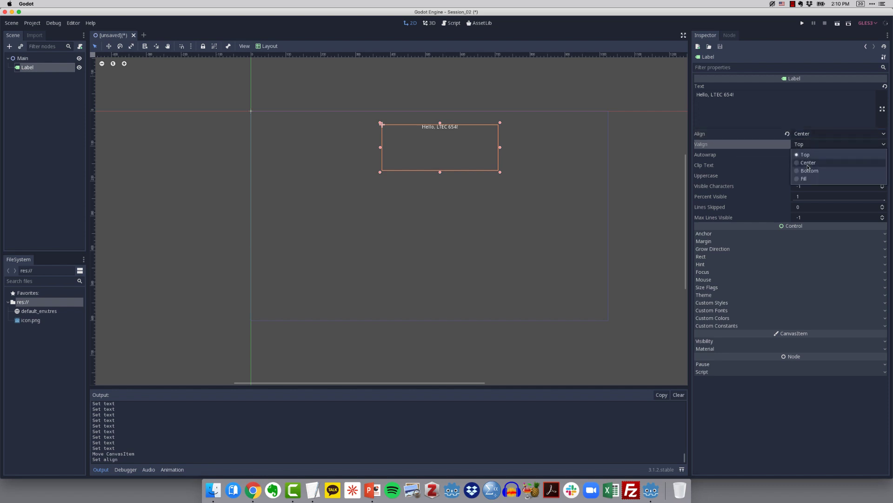
pyautogui.click(809, 163)
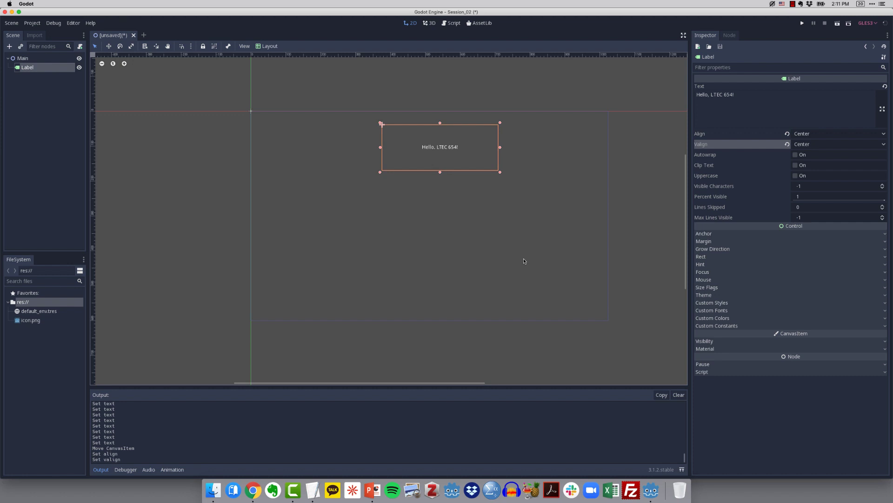
# - Shrink the label's box around its text to about 142 by 44 px and move it back near the upper middle of the viewport
pyautogui.moveTo(440, 173); pyautogui.dragTo(440, 141)
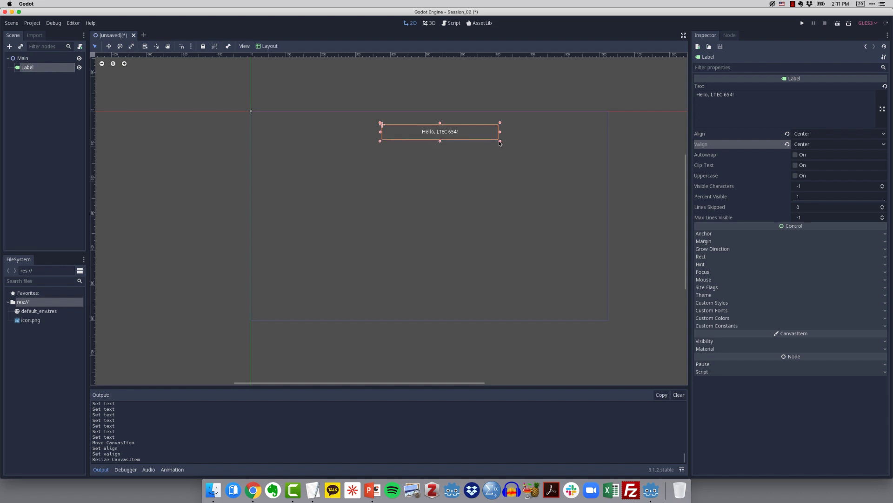
pyautogui.moveTo(501, 141); pyautogui.dragTo(434, 143)
pyautogui.click(463, 207)
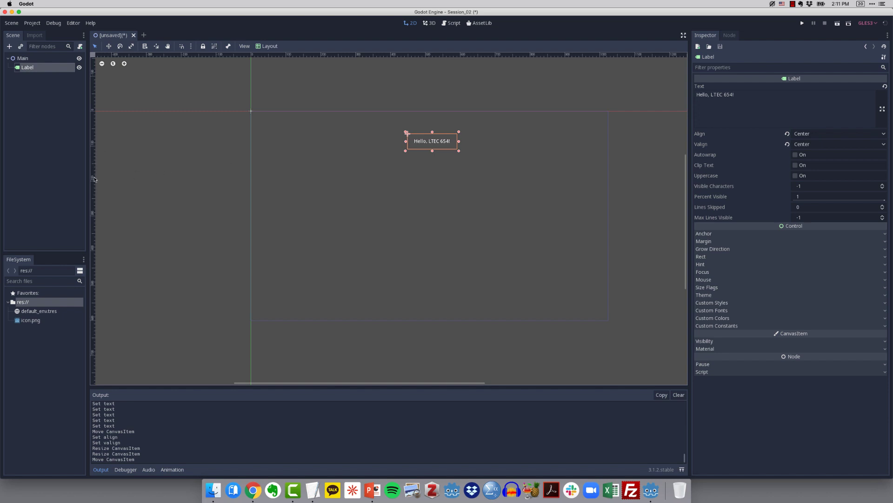
# - Add a vertical guide at about 513 px and a horizontal guide at about 297 px through the middle of the viewport
pyautogui.moveTo(95, 175); pyautogui.dragTo(444, 191)
pyautogui.moveTo(440, 190); pyautogui.dragTo(429, 193)
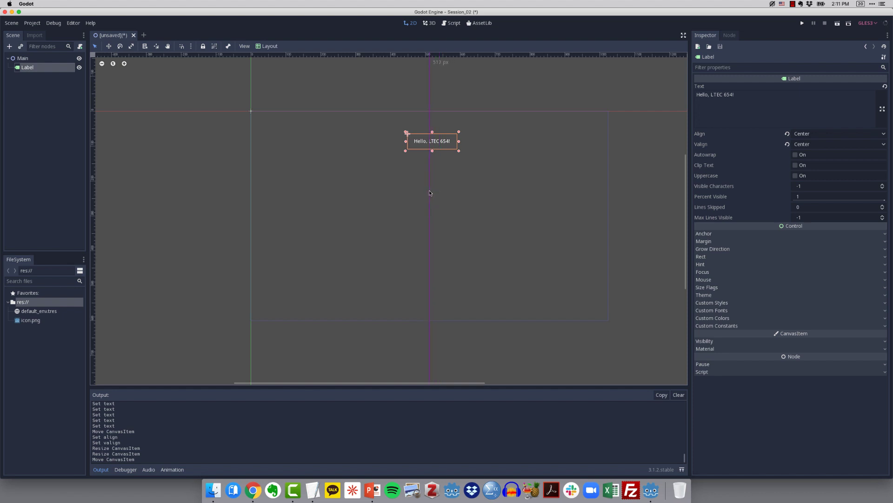
pyautogui.moveTo(430, 193); pyautogui.dragTo(430, 193)
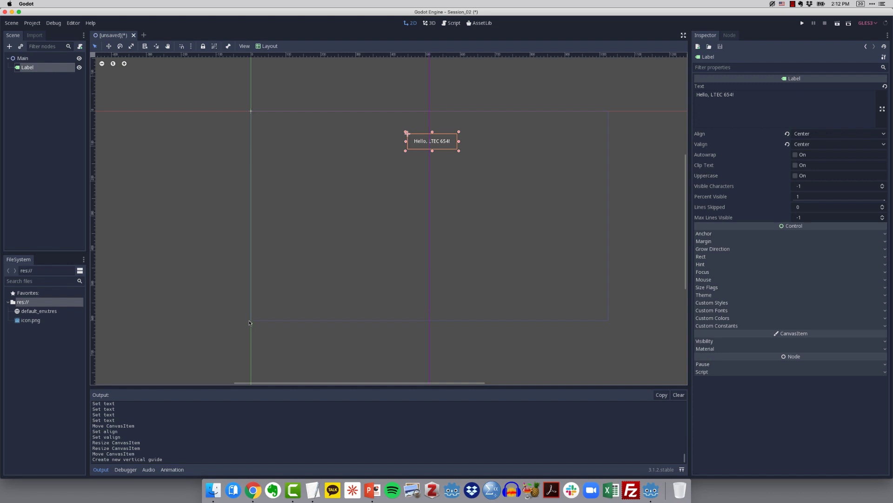
pyautogui.moveTo(483, 56); pyautogui.dragTo(485, 219)
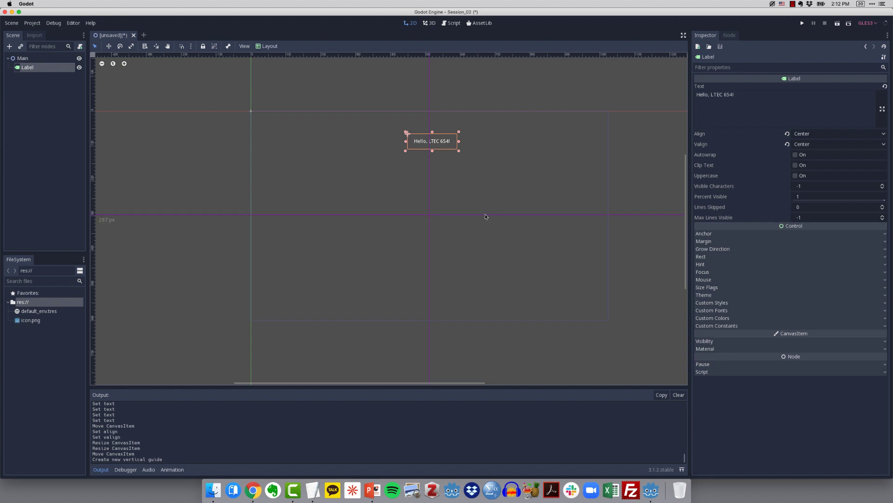
pyautogui.moveTo(485, 216); pyautogui.dragTo(485, 215)
# - Expand the label's Rect properties, move the label to about x 440, y 0 at the viewport's upper edge, and enlarge it to about 187 by 289 px
pyautogui.moveTo(444, 142); pyautogui.dragTo(441, 124)
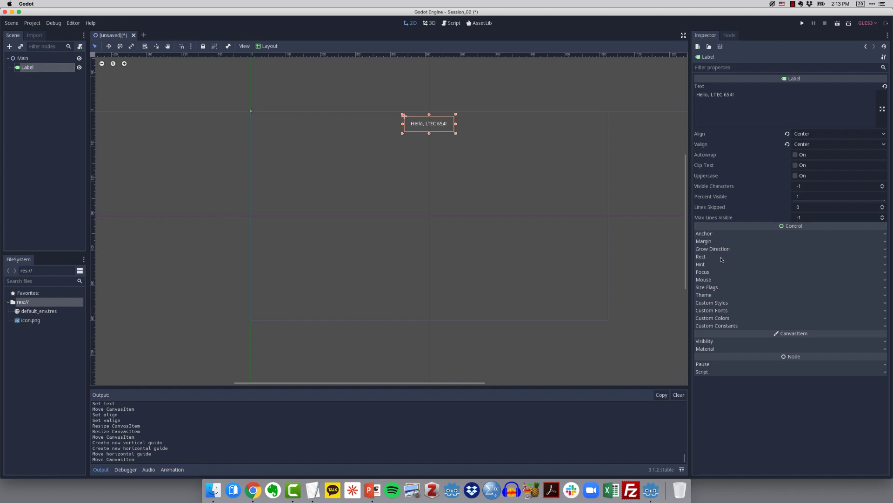
pyautogui.click(886, 257)
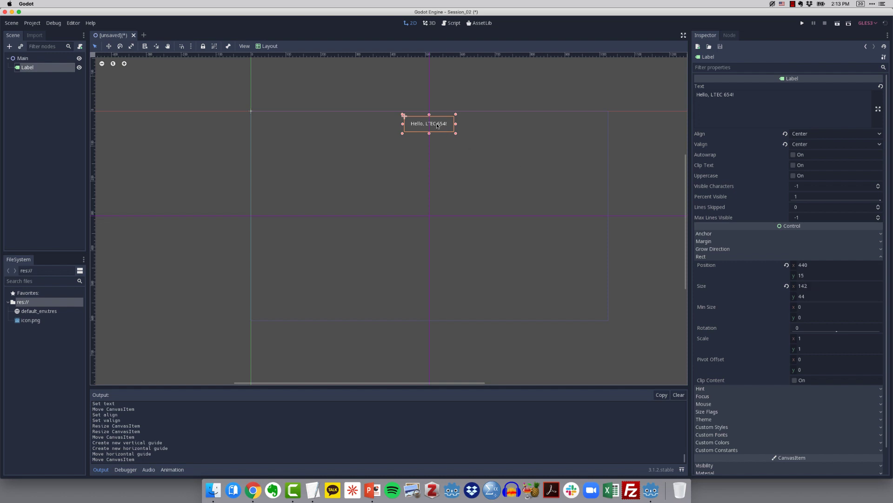
pyautogui.moveTo(438, 126); pyautogui.dragTo(440, 120)
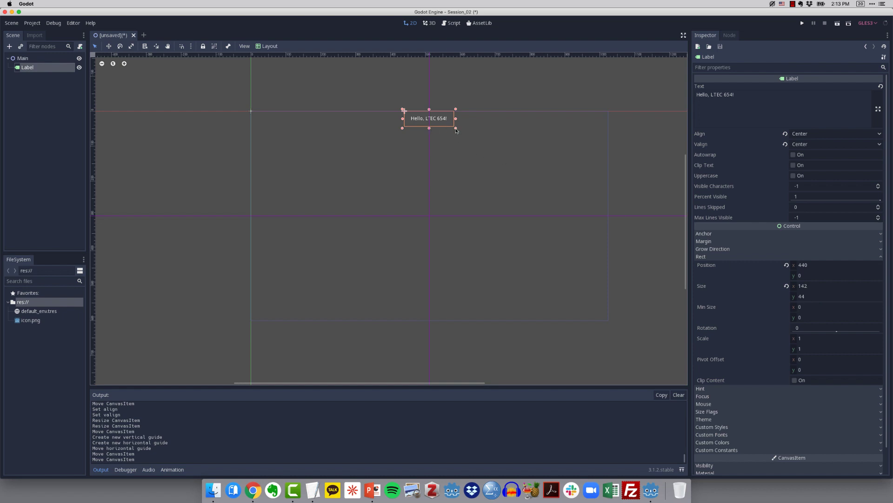
pyautogui.moveTo(456, 128); pyautogui.dragTo(471, 213)
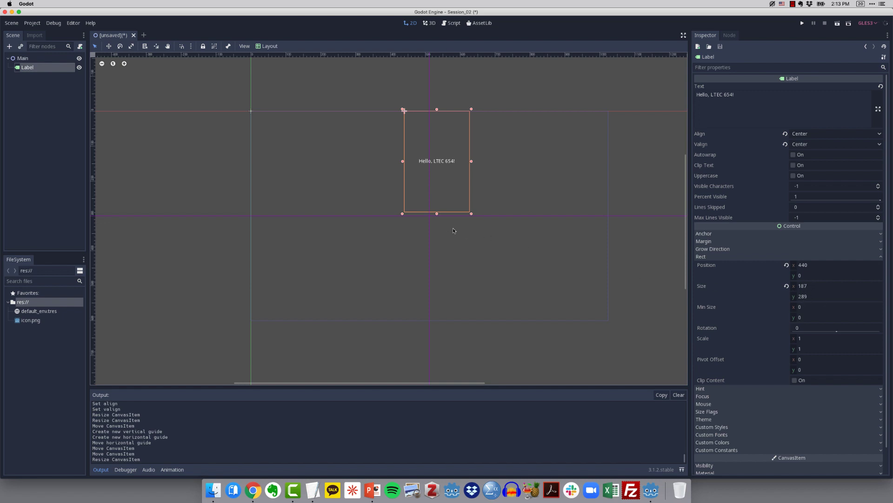
# - Shrink the label to about 187 by 36 px, move it to about x 418, y 14, centred on the vertical guide, and deselect it
pyautogui.moveTo(439, 213); pyautogui.dragTo(441, 125)
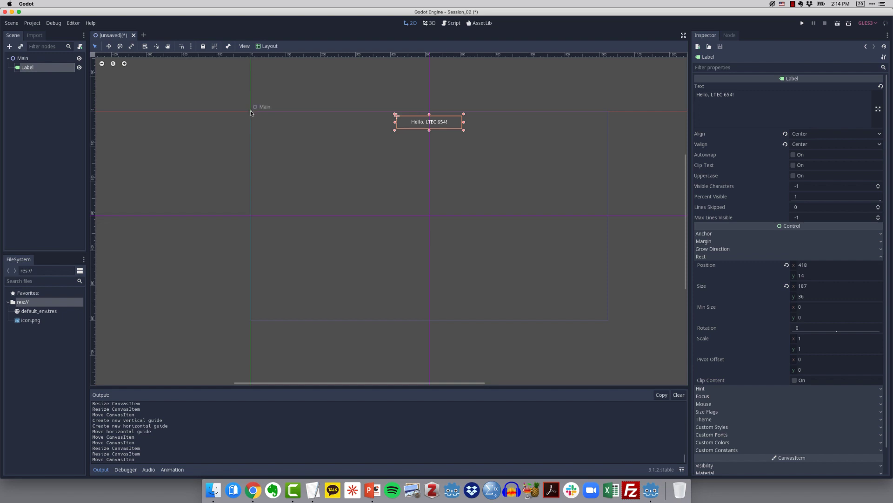
pyautogui.click(251, 111)
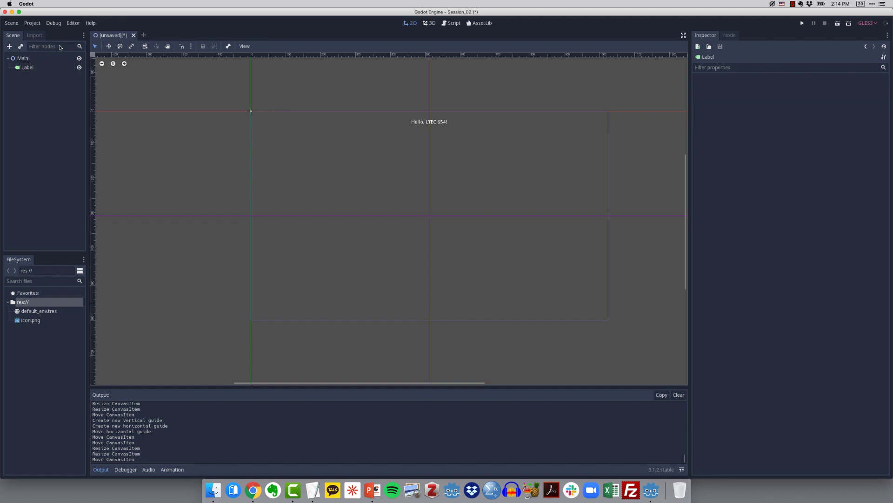
# - Save the scene as Main.tscn in the res:// folder and select the saved file among the project's files
pyautogui.click(11, 23)
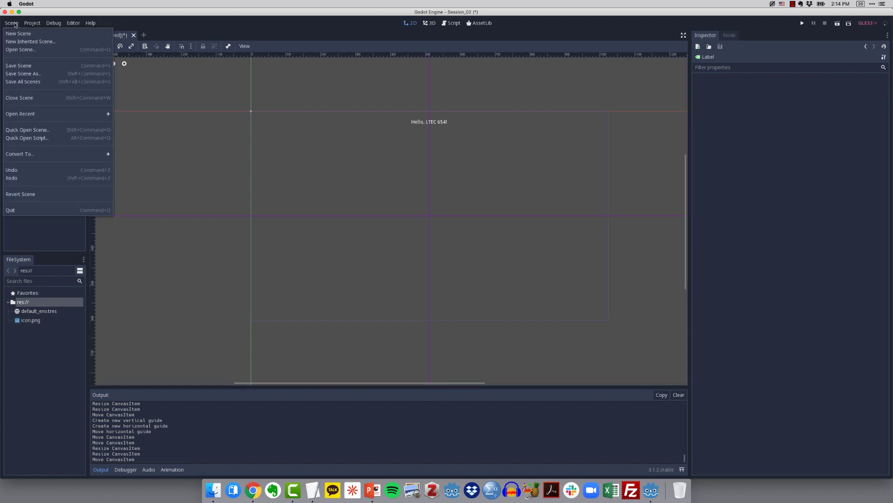
pyautogui.click(272, 91)
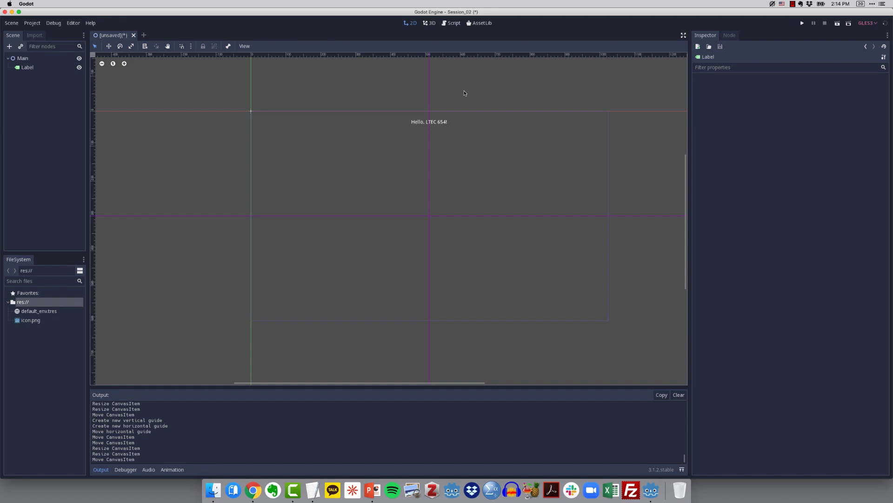
pyautogui.click(12, 23)
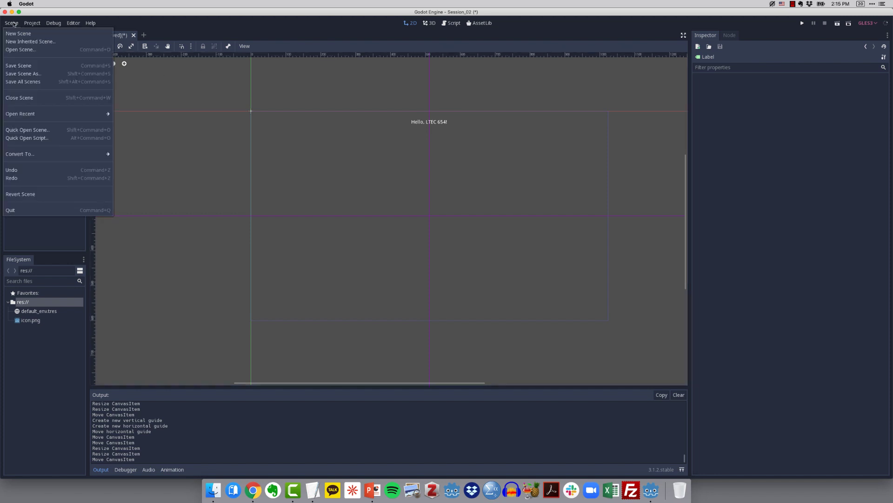
pyautogui.click(23, 66)
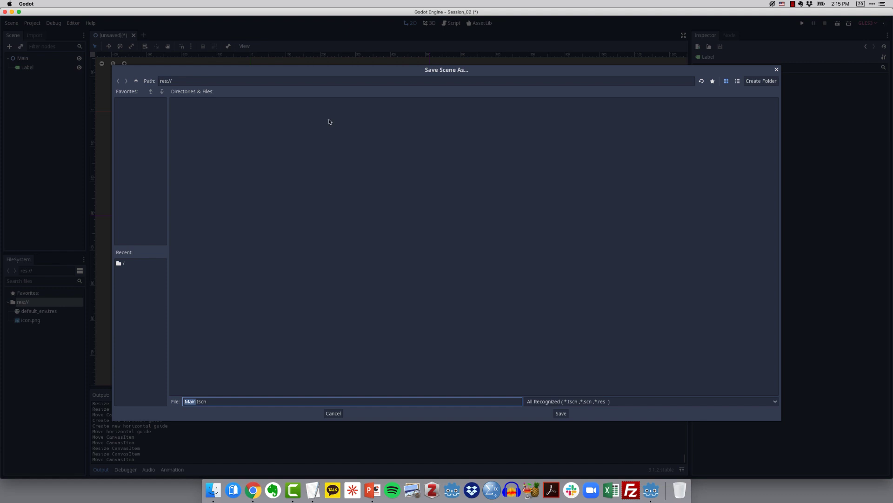
pyautogui.doubleClick(193, 402)
pyautogui.click(211, 401)
pyautogui.moveTo(194, 401); pyautogui.dragTo(182, 400)
pyautogui.click(213, 403)
pyautogui.click(564, 414)
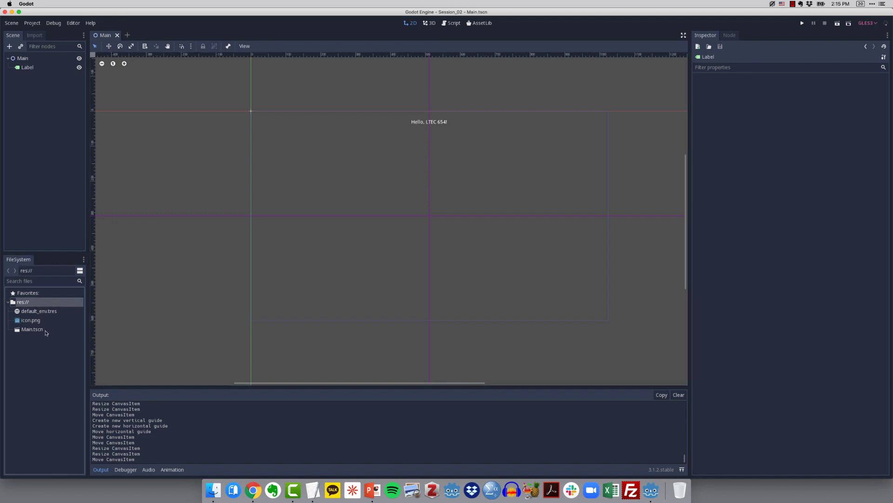
pyautogui.click(36, 311)
pyautogui.click(35, 320)
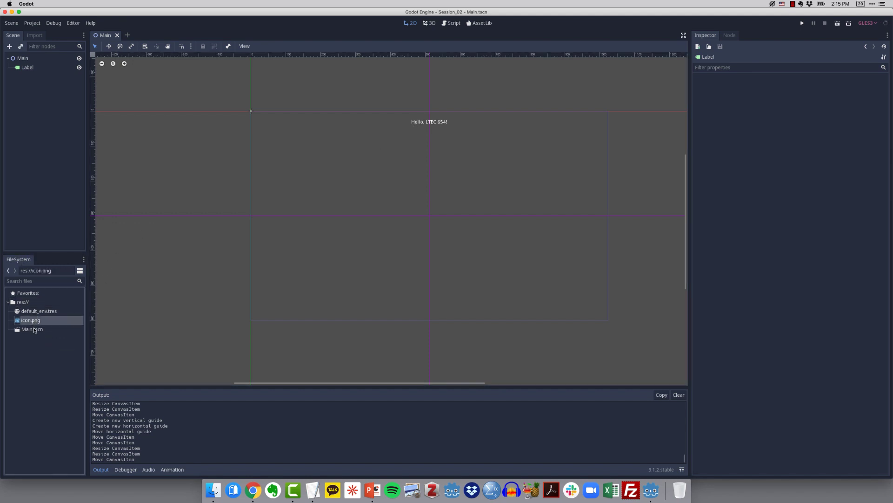
pyautogui.click(34, 329)
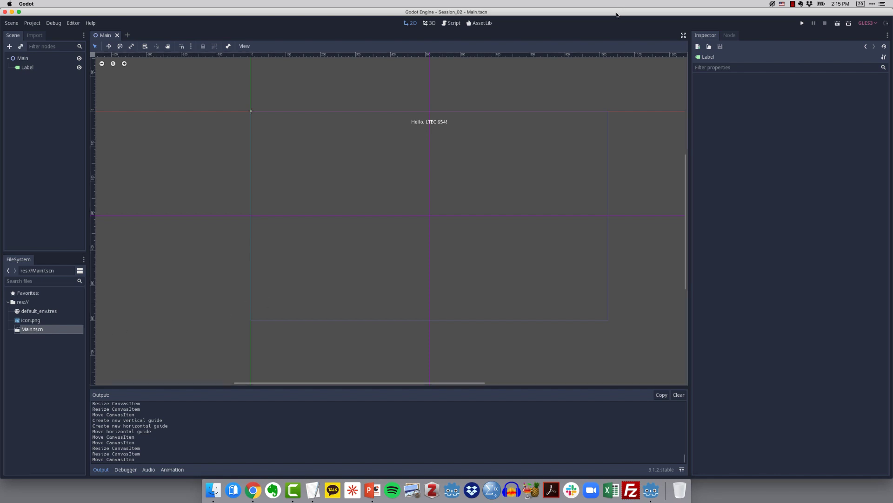
# - Run the project and choose Main.tscn as its main scene
pyautogui.click(803, 23)
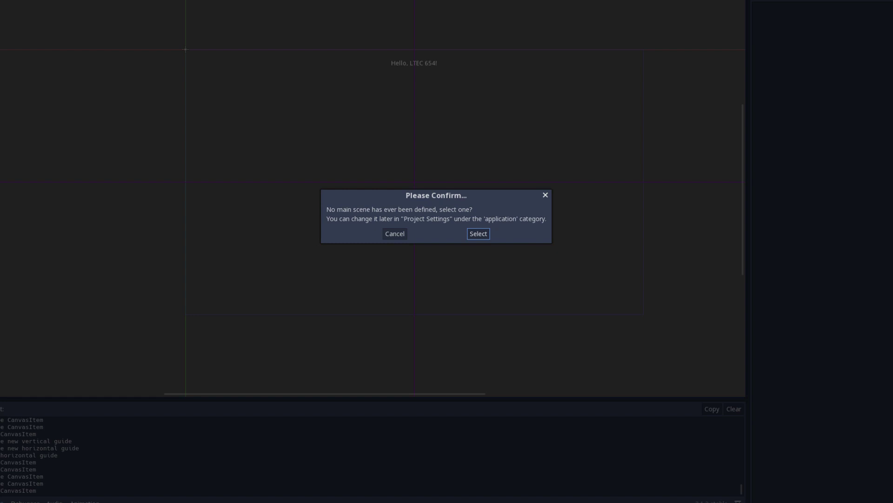
pyautogui.click(479, 234)
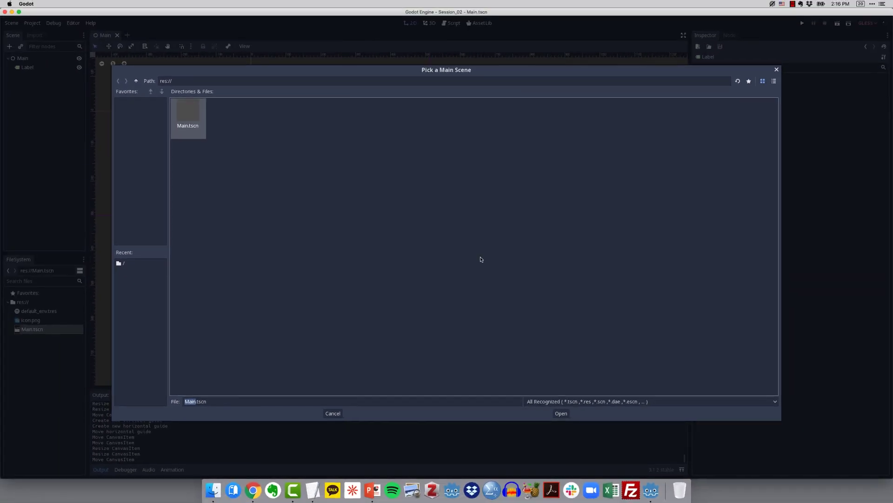
pyautogui.click(157, 79)
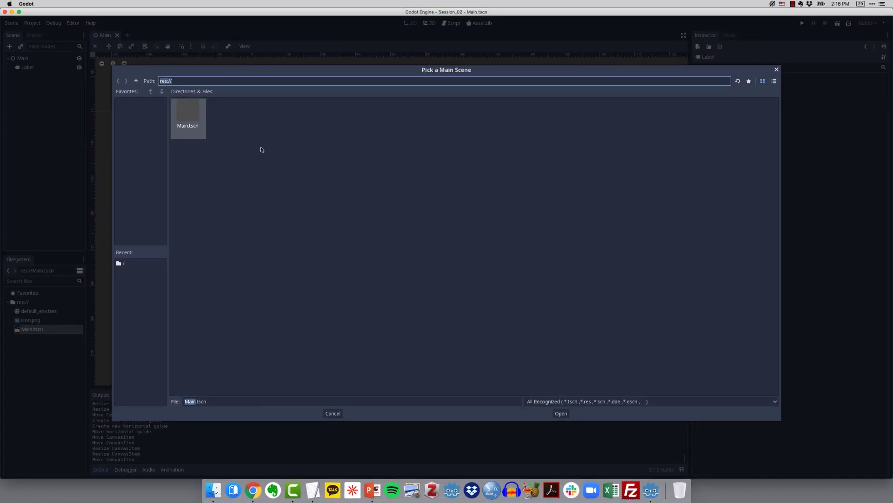
pyautogui.click(293, 119)
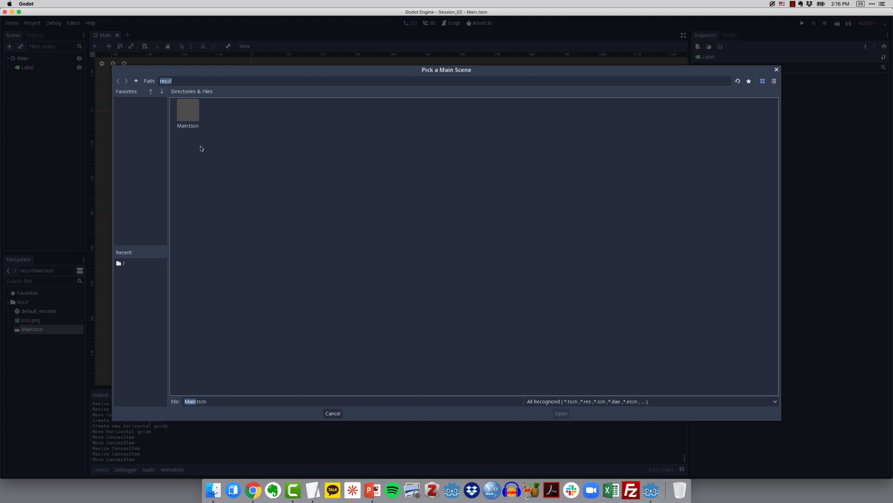
pyautogui.click(189, 115)
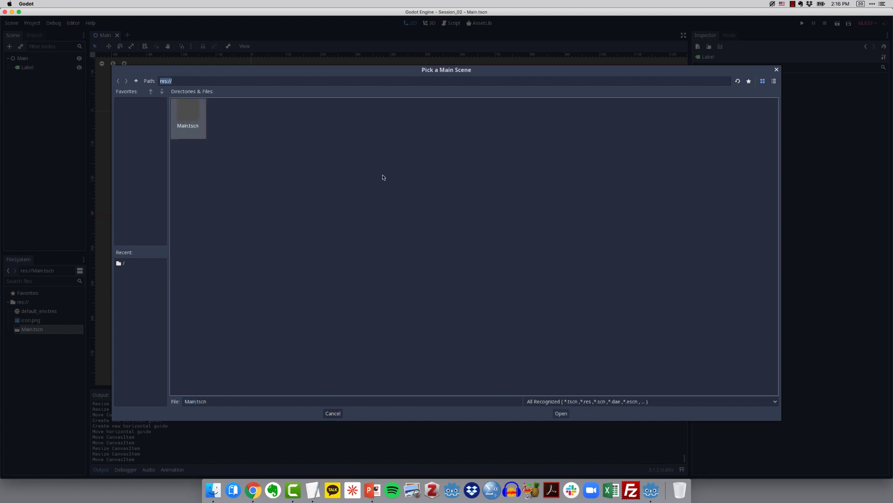
pyautogui.click(561, 413)
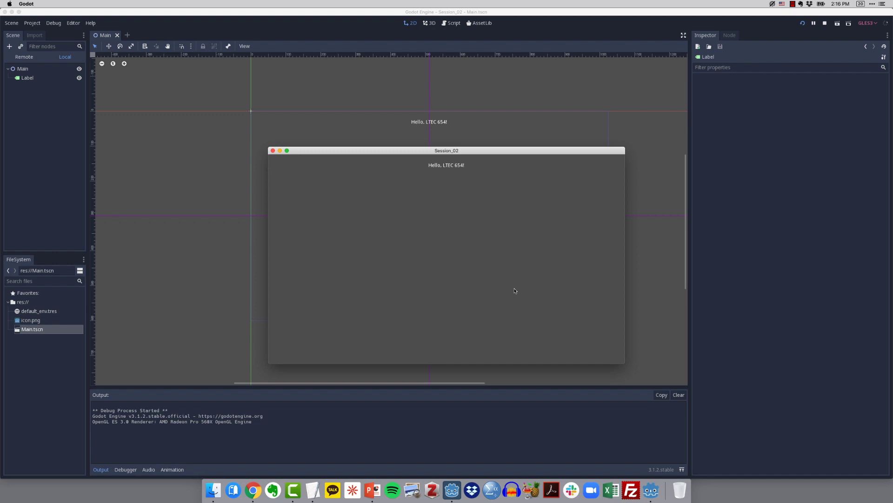
# - Move the running Session_02 game window a little higher on the screen and close it
pyautogui.moveTo(503, 150); pyautogui.dragTo(522, 99)
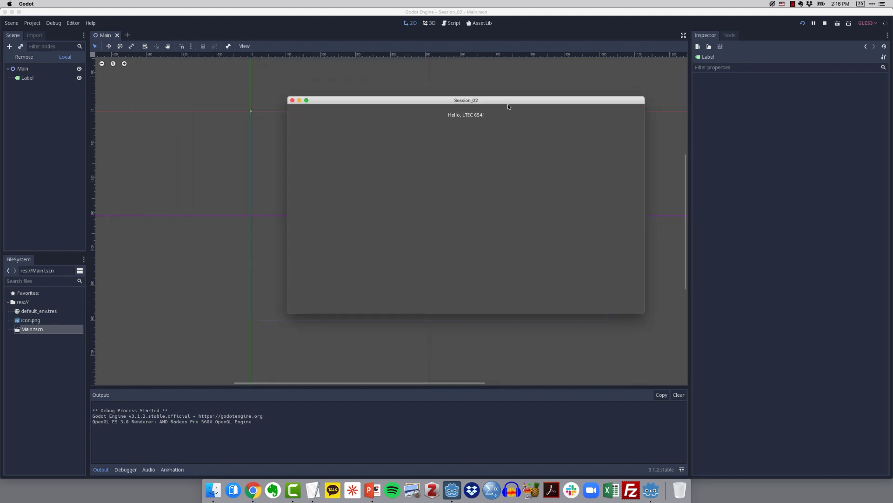
pyautogui.moveTo(522, 101)
pyautogui.mouseDown()
pyautogui.moveTo(533, 112)
pyautogui.moveTo(521, 98)
pyautogui.moveTo(517, 104)
pyautogui.mouseUp()
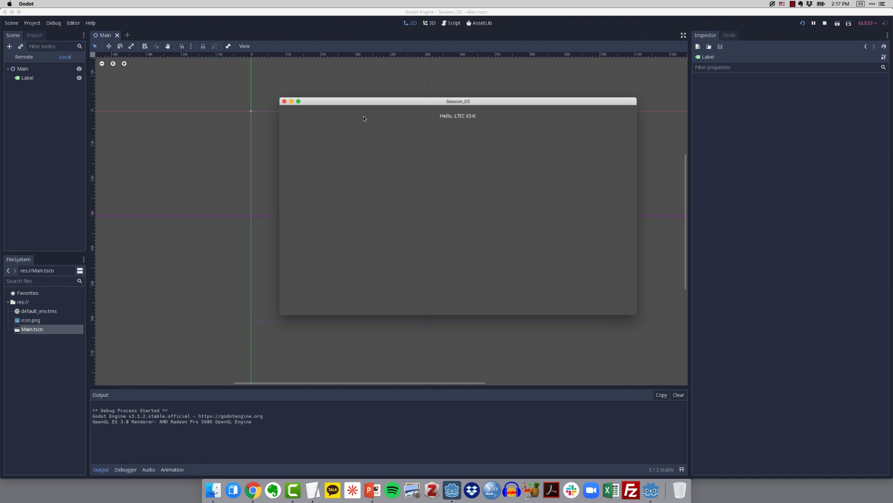
pyautogui.moveTo(366, 105); pyautogui.dragTo(363, 106)
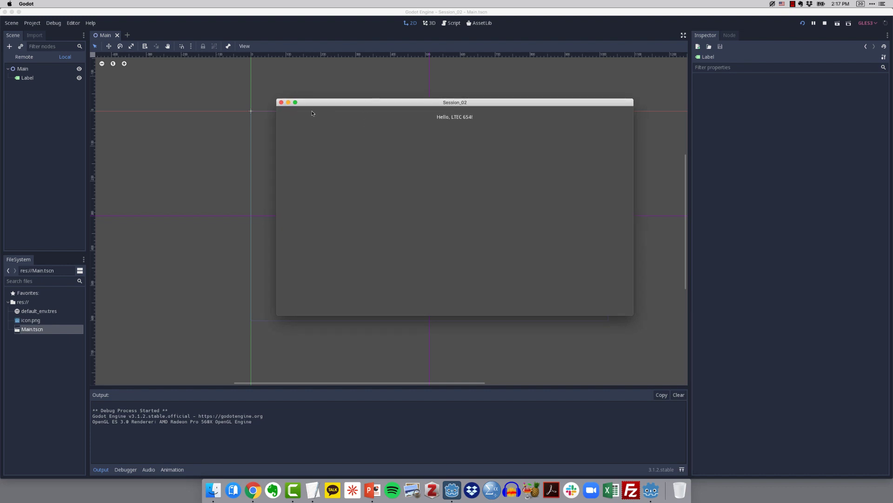
pyautogui.click(281, 102)
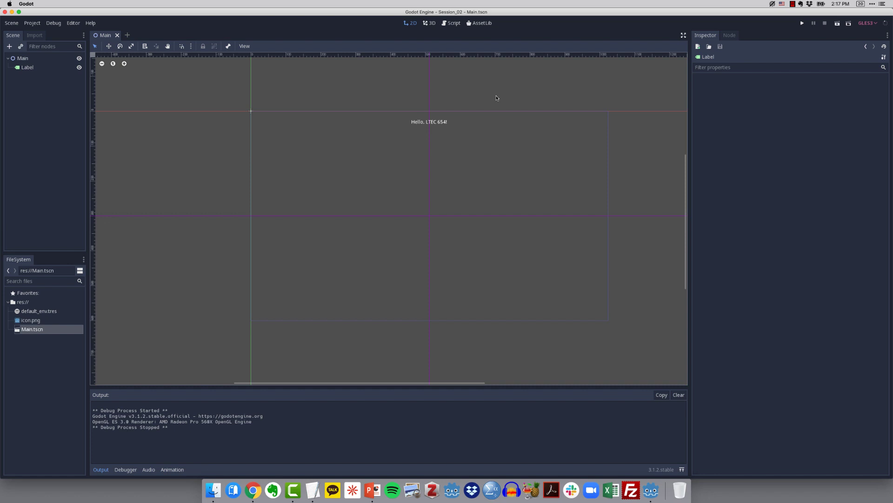
# - Add a ColorRect node as a child of the Main node
pyautogui.click(43, 59)
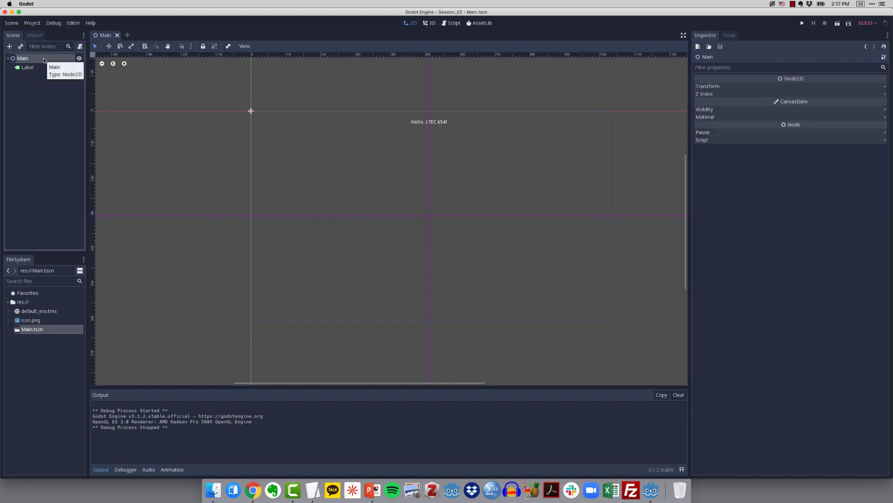
pyautogui.rightClick(44, 60)
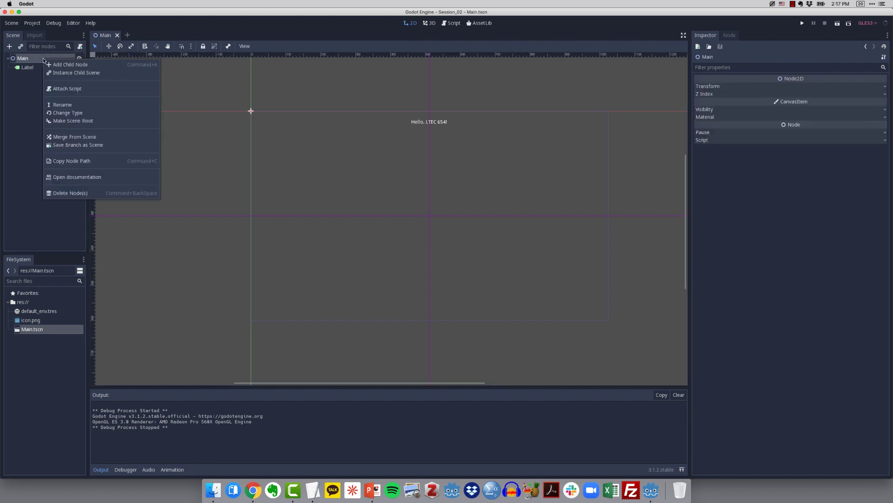
pyautogui.click(67, 68)
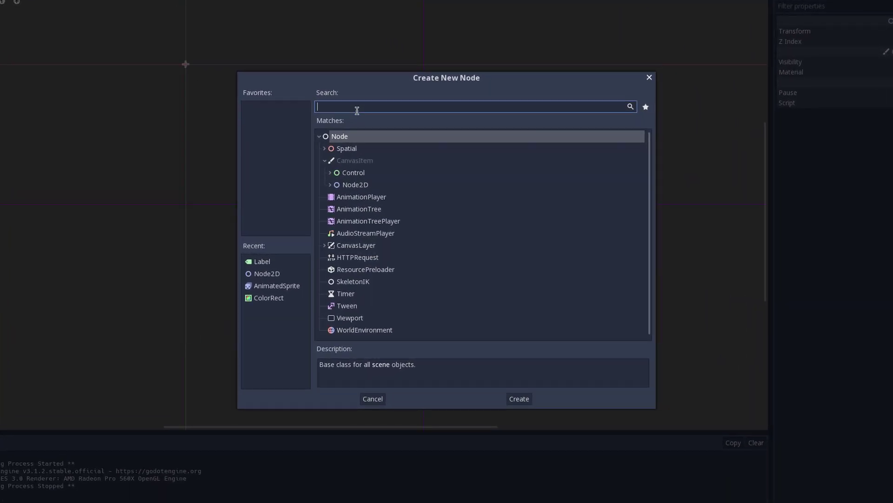
pyautogui.click(330, 173)
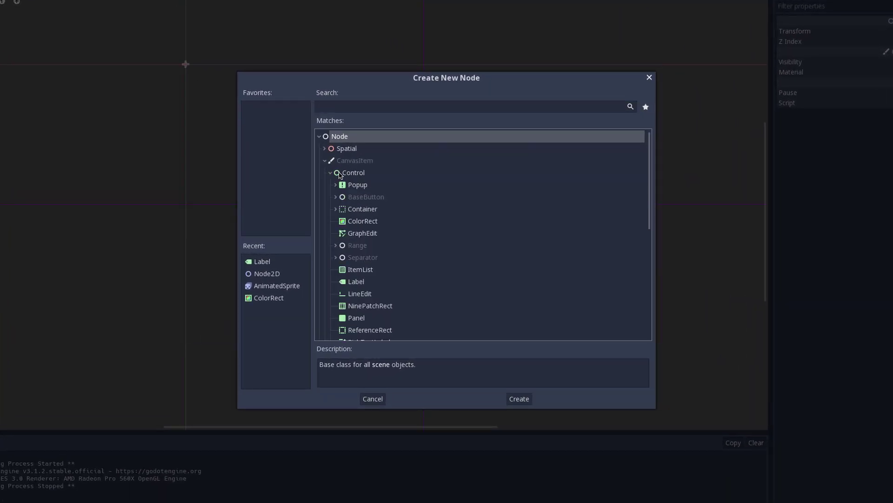
pyautogui.scroll(-1, 449, 186)
pyautogui.click(407, 214)
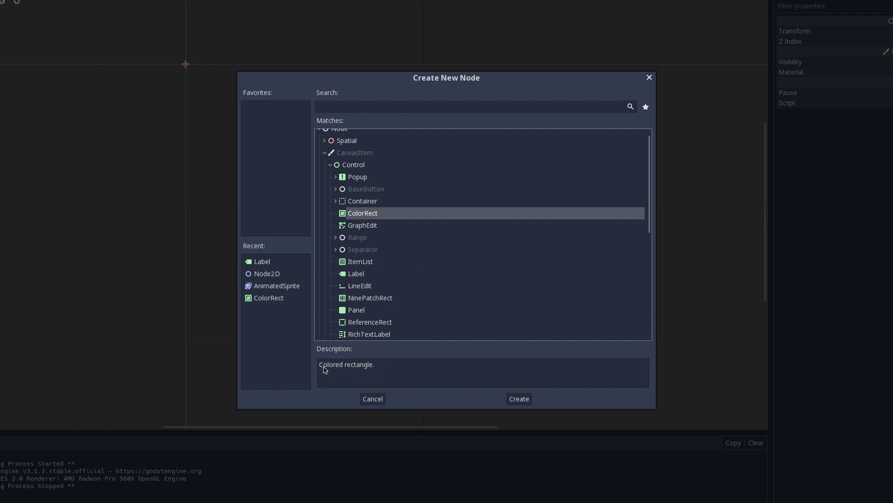
pyautogui.click(519, 398)
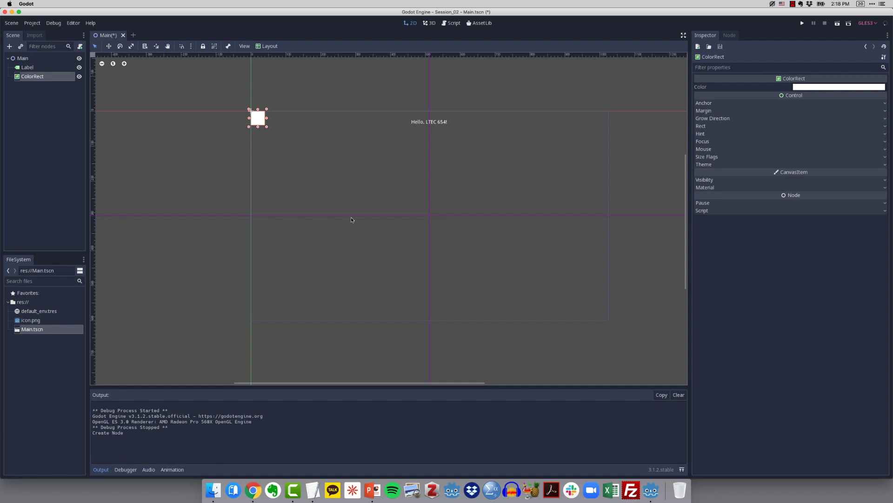
# - Enlarge the ColorRect to about 717 by 268 px and move it to about x 16, y 22 in the viewport
pyautogui.moveTo(266, 127); pyautogui.dragTo(414, 205)
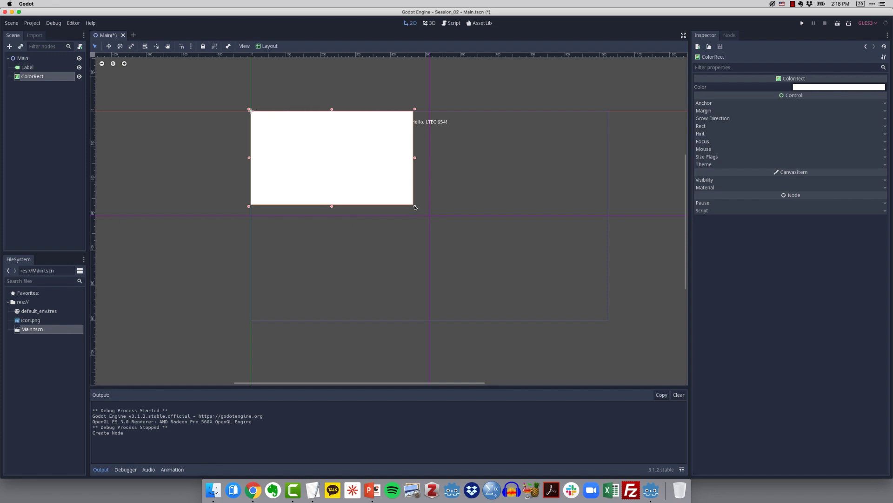
pyautogui.moveTo(328, 158); pyautogui.dragTo(367, 163)
pyautogui.click(459, 164)
pyautogui.moveTo(459, 164)
pyautogui.mouseDown()
pyautogui.moveTo(547, 165)
pyautogui.moveTo(418, 237)
pyautogui.moveTo(566, 256)
pyautogui.moveTo(556, 205)
pyautogui.moveTo(454, 182)
pyautogui.moveTo(462, 167)
pyautogui.moveTo(461, 174)
pyautogui.mouseUp()
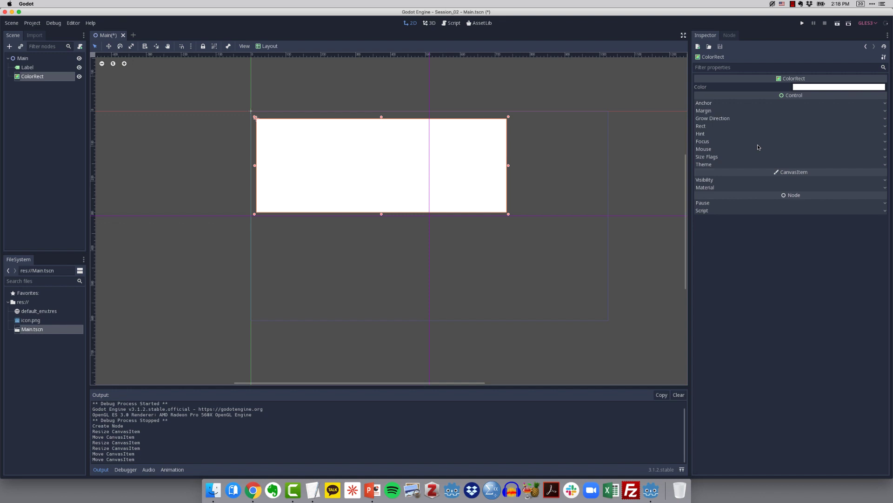
# - Expand the ColorRect's Rect properties and set its position to x 0, y 0
pyautogui.click(886, 126)
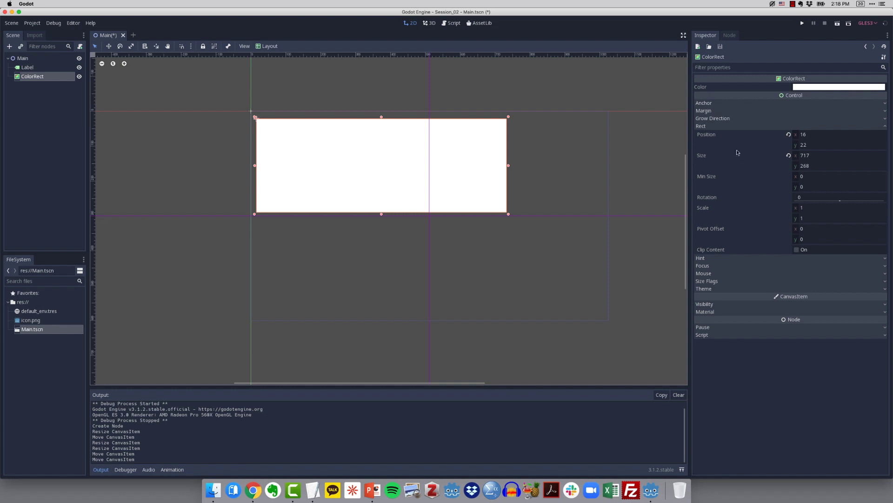
pyautogui.moveTo(741, 169)
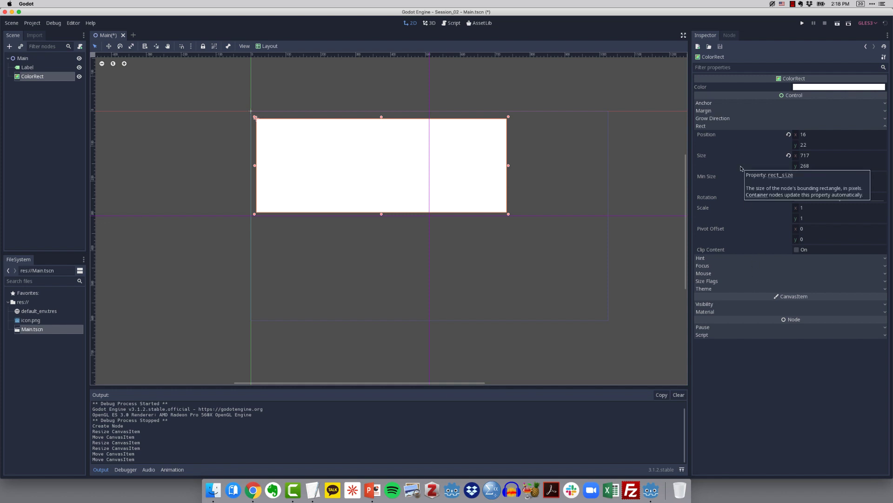
pyautogui.click(807, 135)
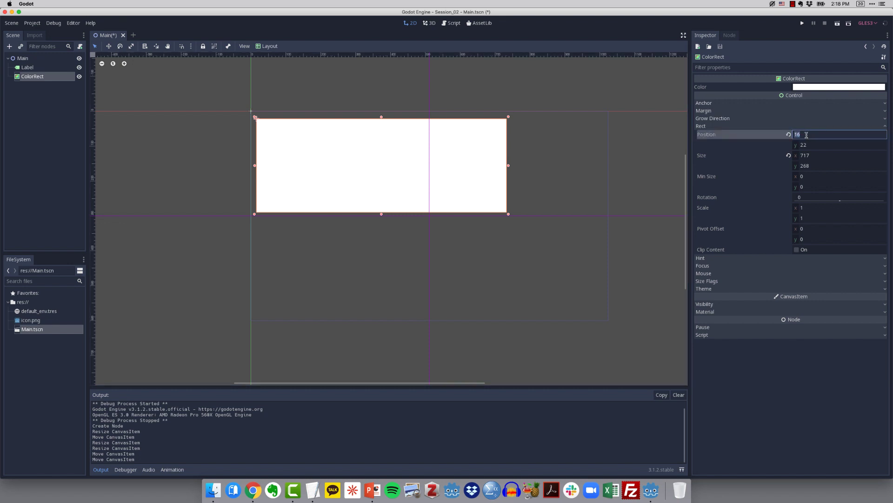
pyautogui.write('0')
pyautogui.press('Tab')
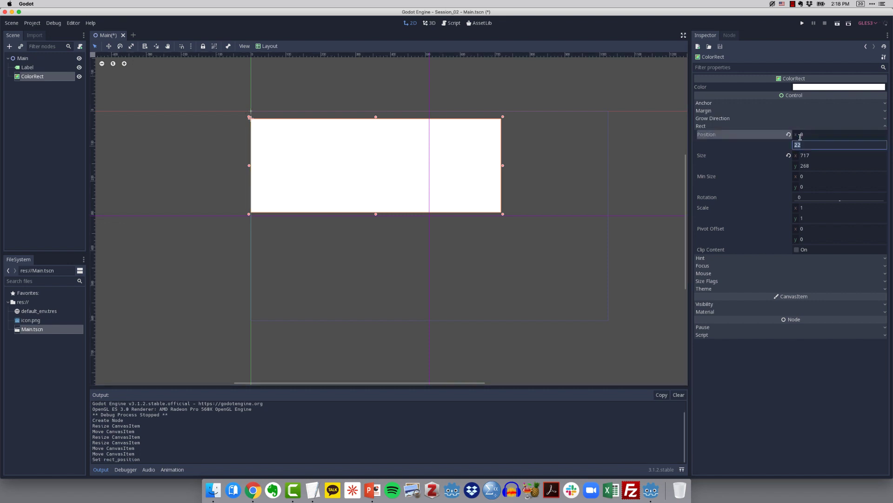
pyautogui.write('0')
pyautogui.press('Return')
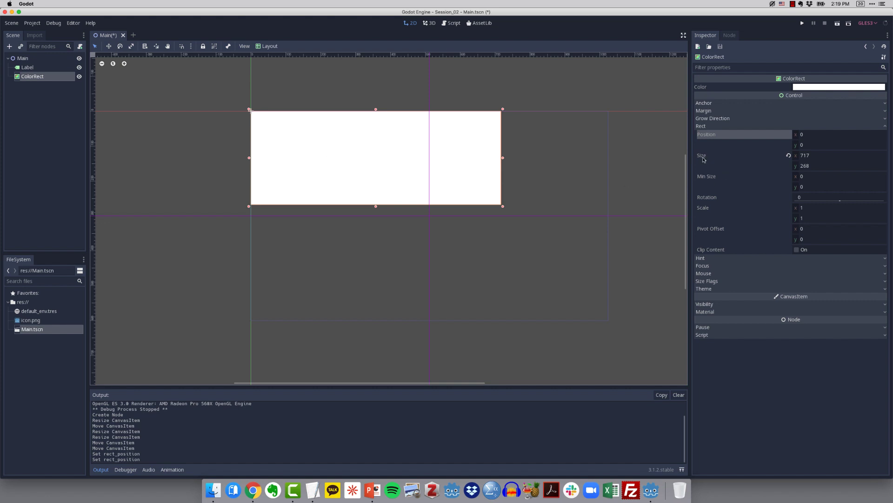
# - Set the ColorRect's size to x 1024, y 600 in its Rect properties
pyautogui.click(799, 156)
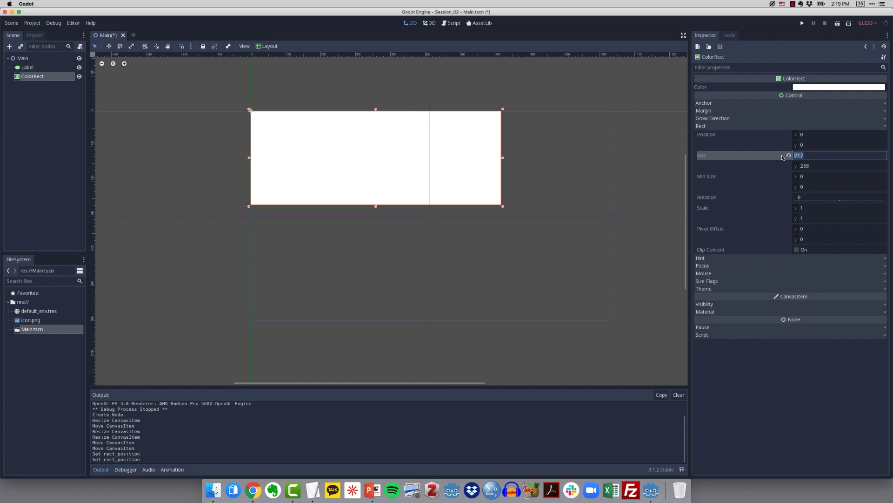
pyautogui.write('1024')
pyautogui.press('Return')
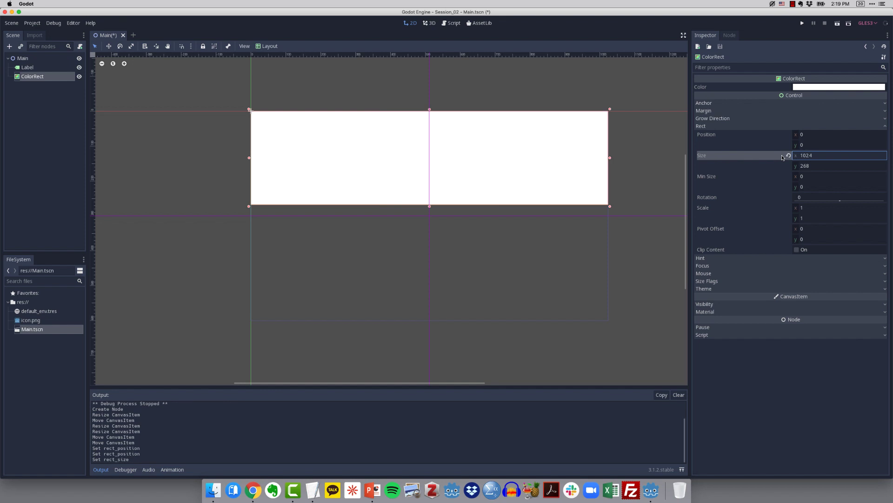
pyautogui.click(808, 168)
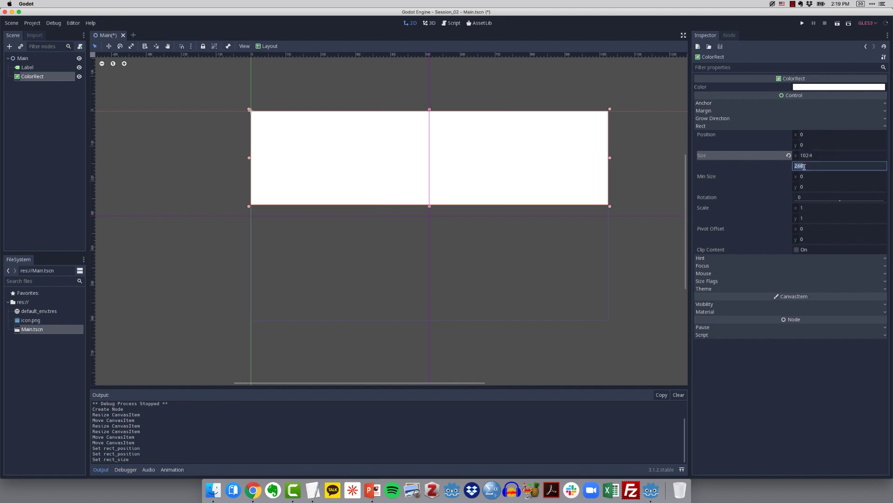
pyautogui.write('600')
pyautogui.press('Return')
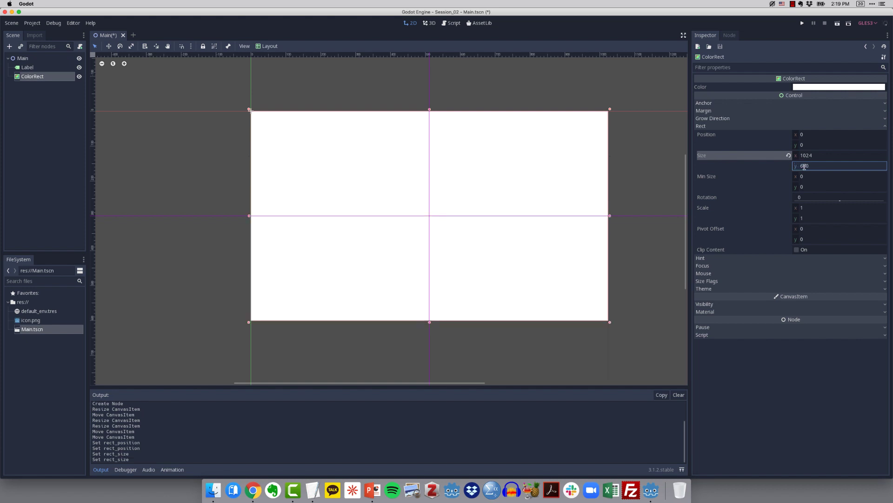
pyautogui.click(577, 151)
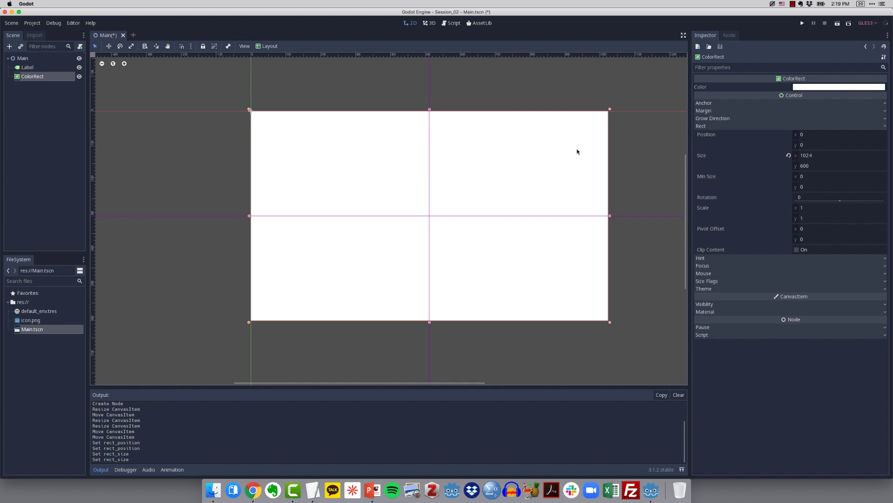
# - Try several red shades for the ColorRect's color and settle on a muted dark blue, about #344862
pyautogui.click(833, 90)
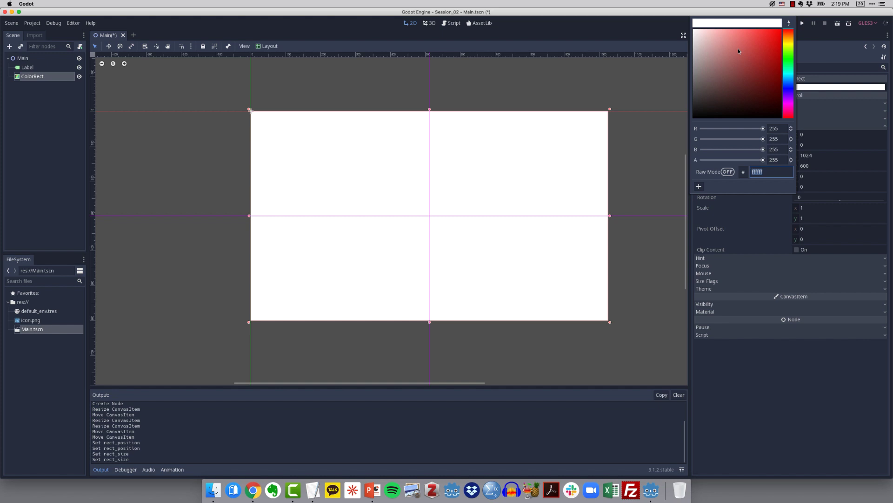
pyautogui.moveTo(738, 48); pyautogui.dragTo(726, 94)
pyautogui.click(722, 43)
pyautogui.click(763, 38)
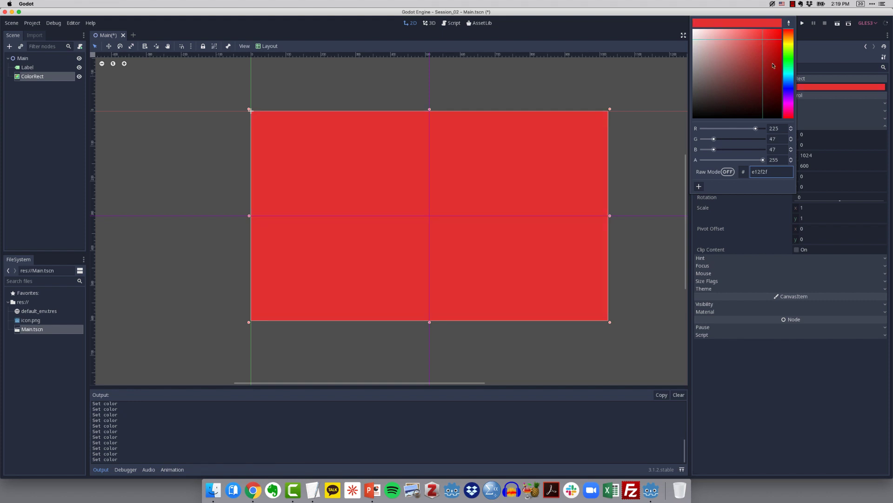
pyautogui.click(749, 94)
pyautogui.moveTo(777, 171); pyautogui.dragTo(753, 172)
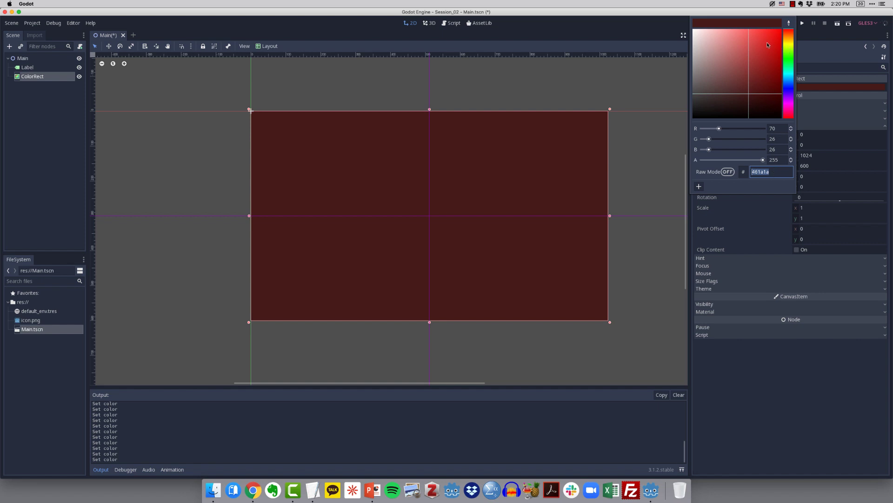
pyautogui.click(790, 84)
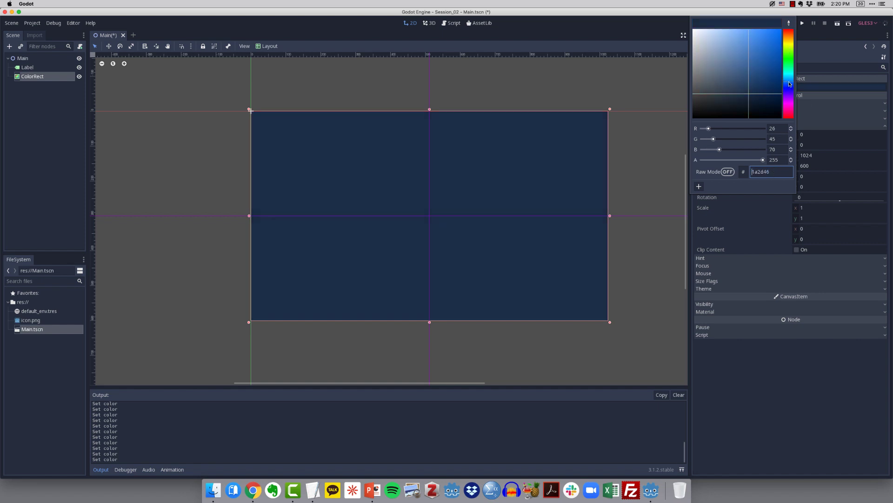
pyautogui.moveTo(755, 50); pyautogui.dragTo(724, 43)
pyautogui.moveTo(749, 87)
pyautogui.mouseDown()
pyautogui.moveTo(743, 107)
pyautogui.moveTo(736, 99)
pyautogui.mouseUp()
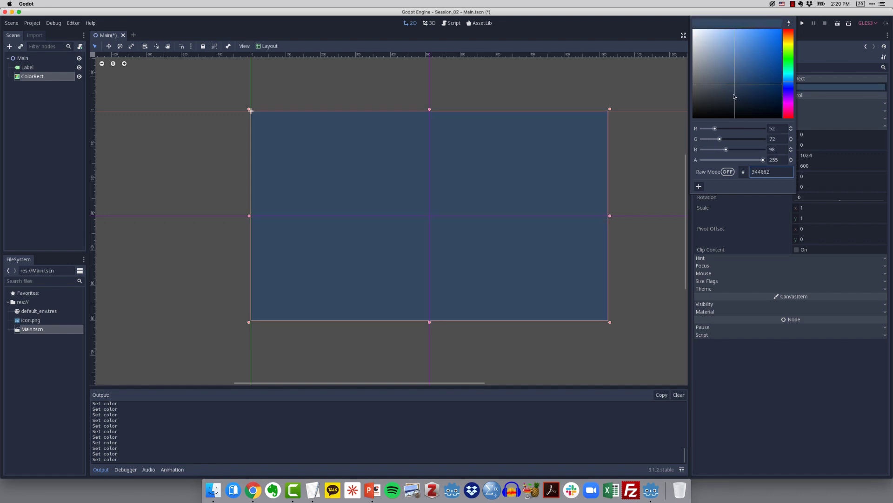
pyautogui.click(637, 155)
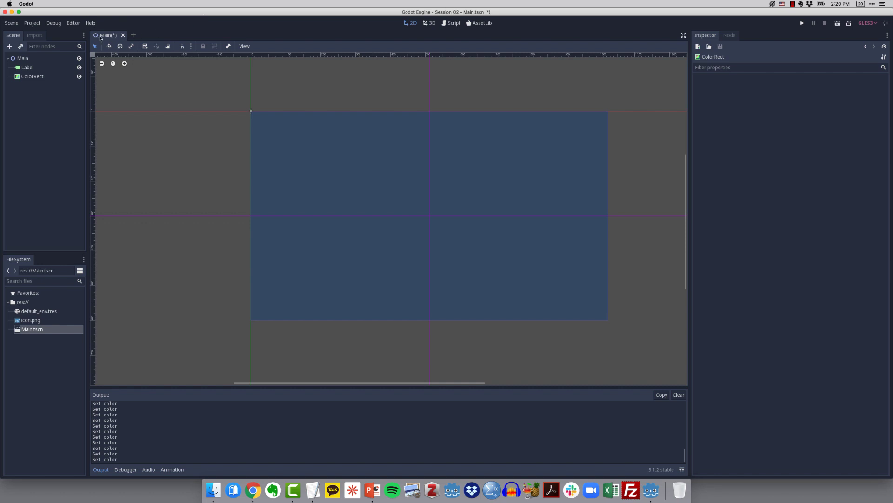
# - Save the Main scene and test-run the project, moving the game window higher before closing it
pyautogui.click(16, 24)
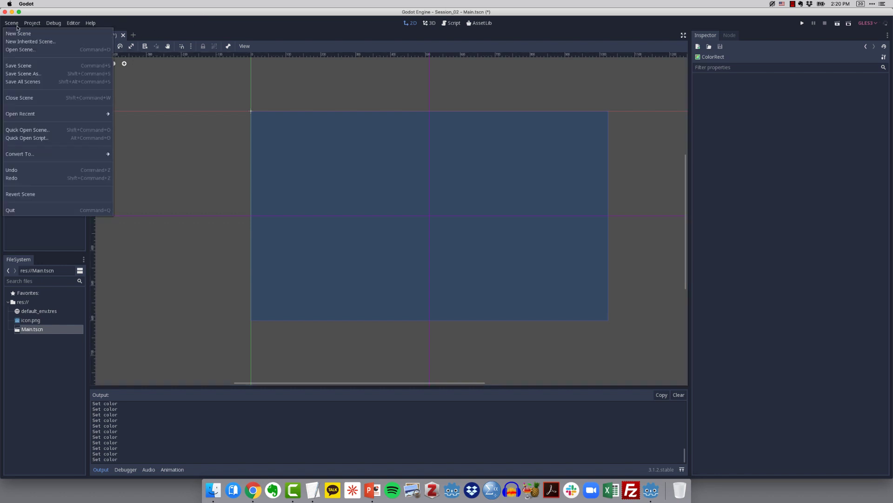
pyautogui.click(24, 66)
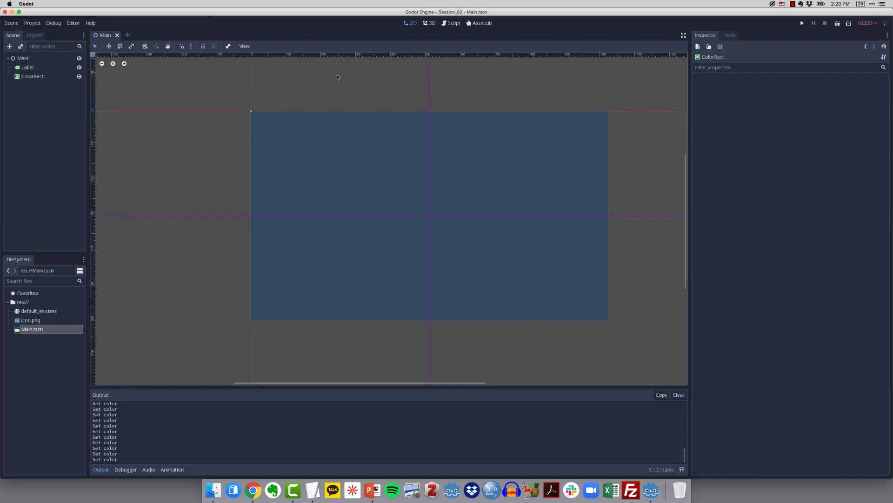
pyautogui.click(802, 23)
pyautogui.moveTo(498, 156); pyautogui.dragTo(469, 113)
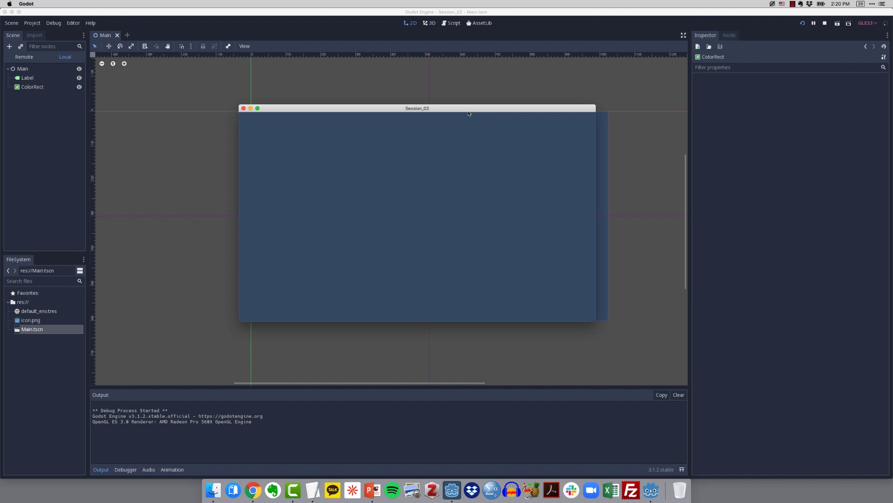
pyautogui.click(244, 109)
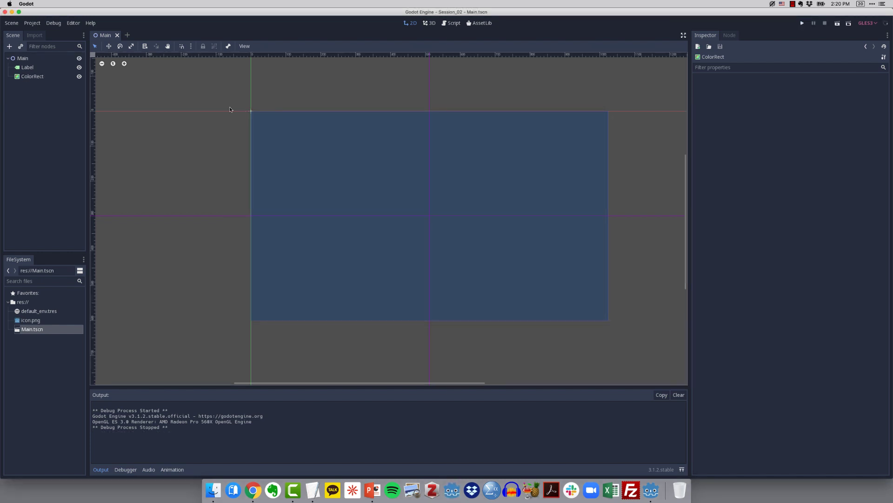
# - Examine the Label, ColorRect and Main nodes one after another to compare their order in the scene tree
pyautogui.click(27, 67)
pyautogui.click(32, 77)
pyautogui.click(31, 59)
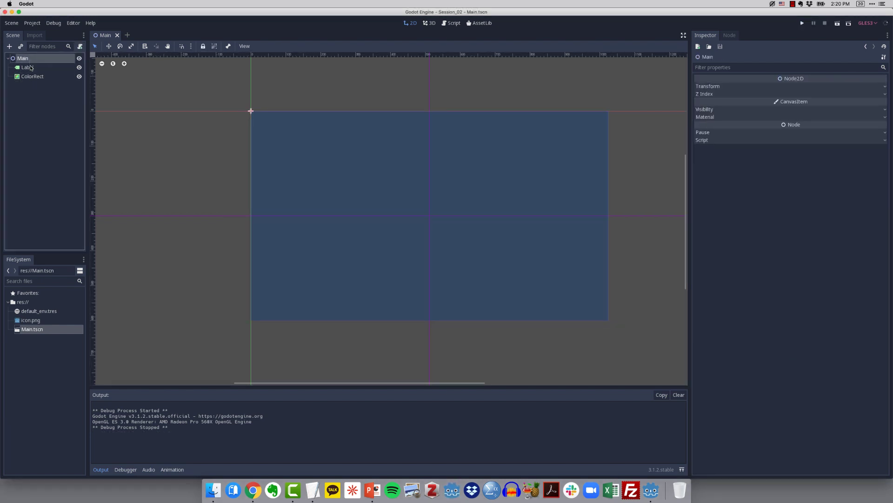
pyautogui.click(32, 68)
pyautogui.click(35, 77)
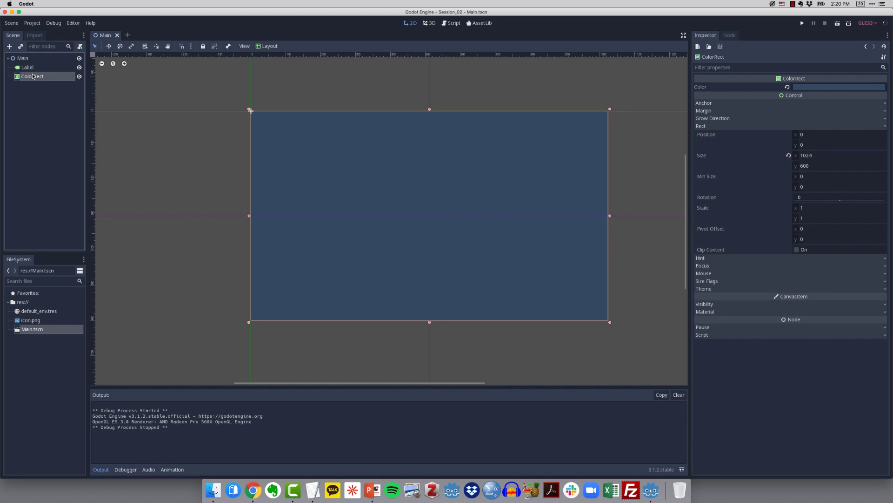
pyautogui.click(33, 68)
pyautogui.click(34, 77)
pyautogui.click(32, 69)
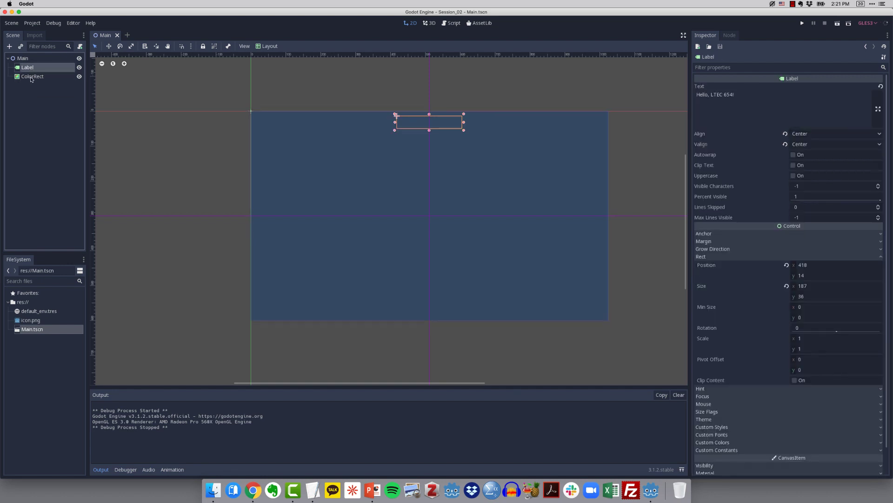
pyautogui.click(32, 78)
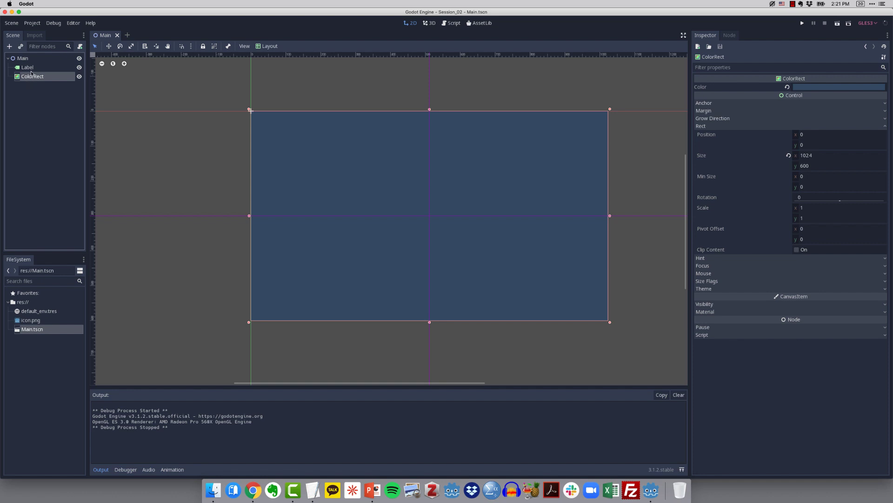
# - Move the ColorRect node above the Label under Main and check that the label can be selected in the viewport
pyautogui.click(31, 145)
pyautogui.click(33, 77)
pyautogui.moveTo(33, 78); pyautogui.dragTo(31, 64)
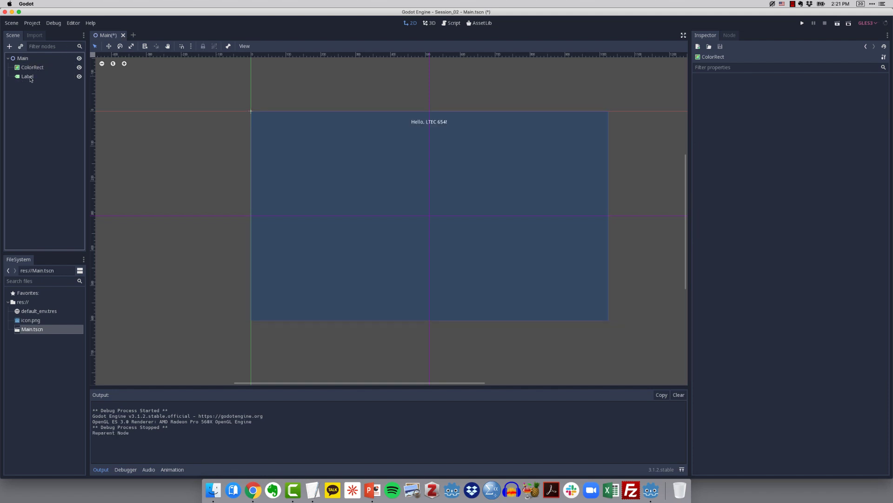
pyautogui.click(150, 73)
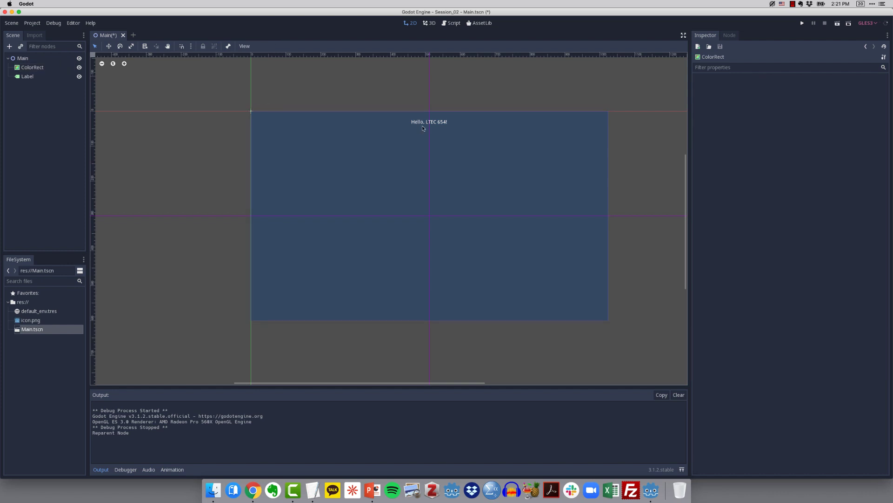
pyautogui.click(433, 124)
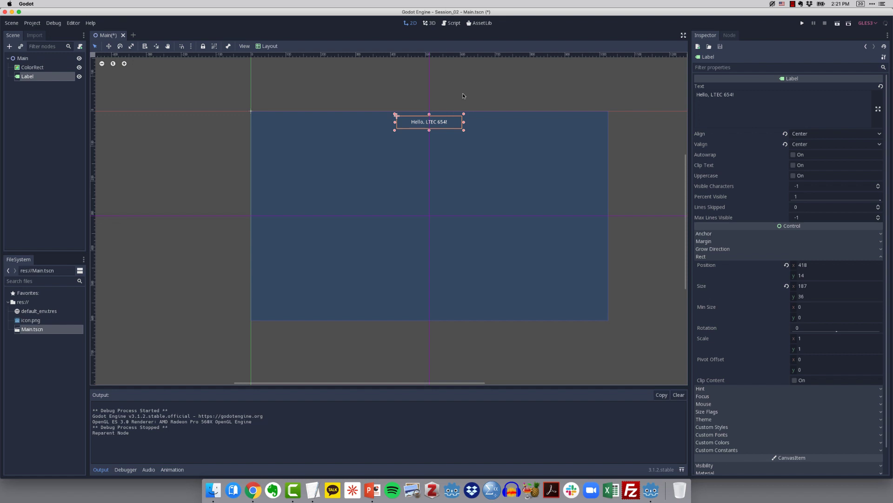
pyautogui.click(163, 90)
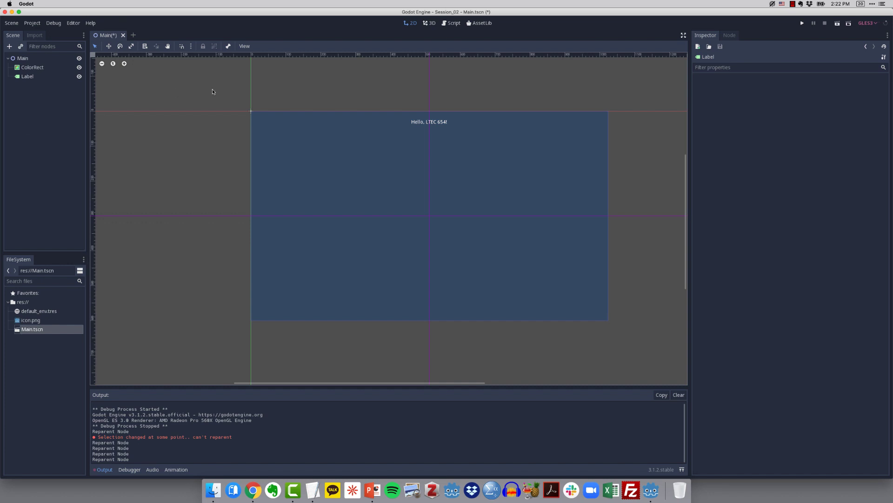
# - Save the Main scene and test-run the project, switching the game window to full screen and back before closing it
pyautogui.press('super+s')
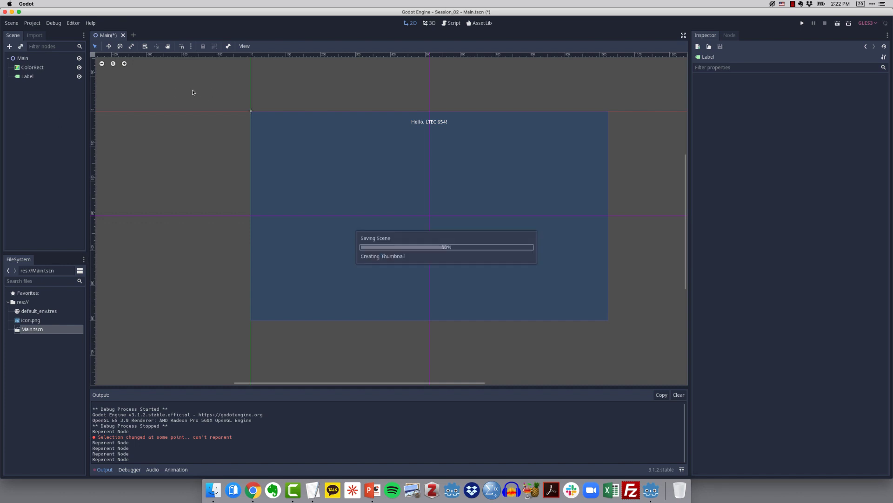
pyautogui.click(802, 24)
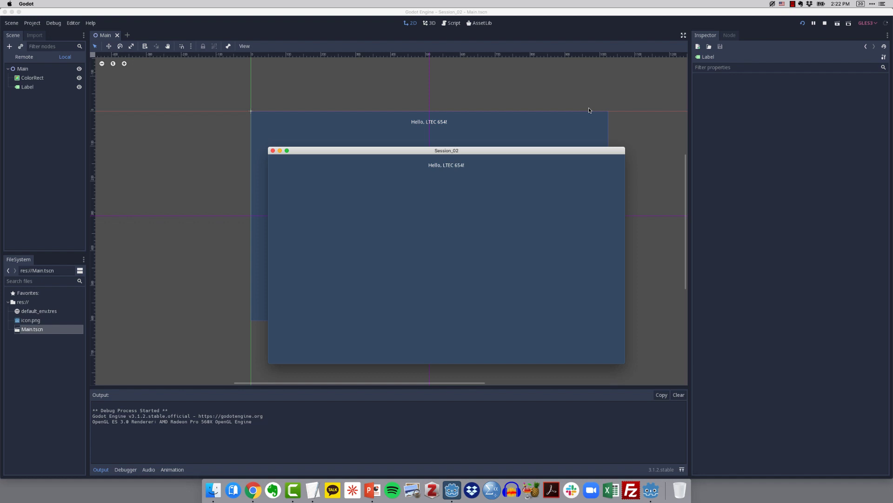
pyautogui.click(287, 151)
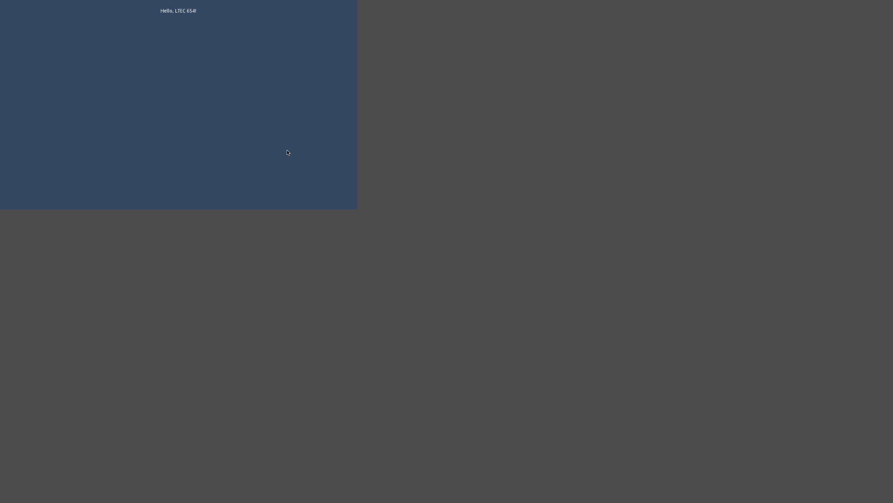
pyautogui.moveTo(93, 1)
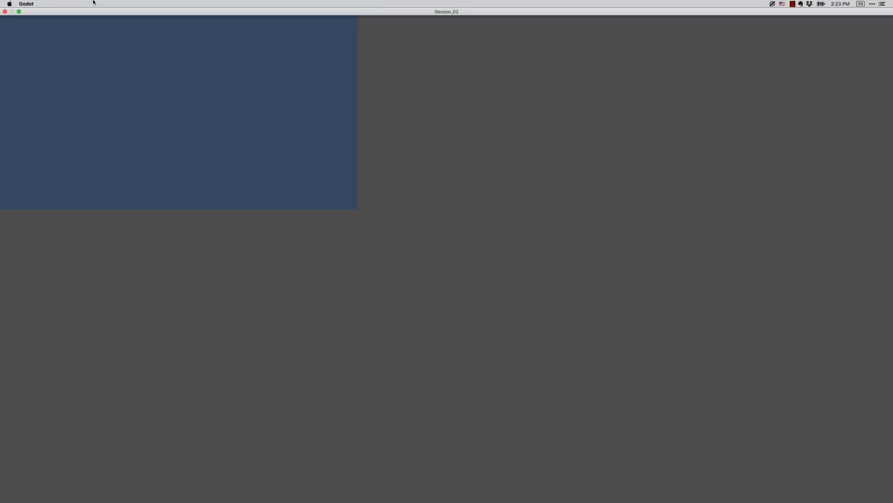
pyautogui.click(19, 12)
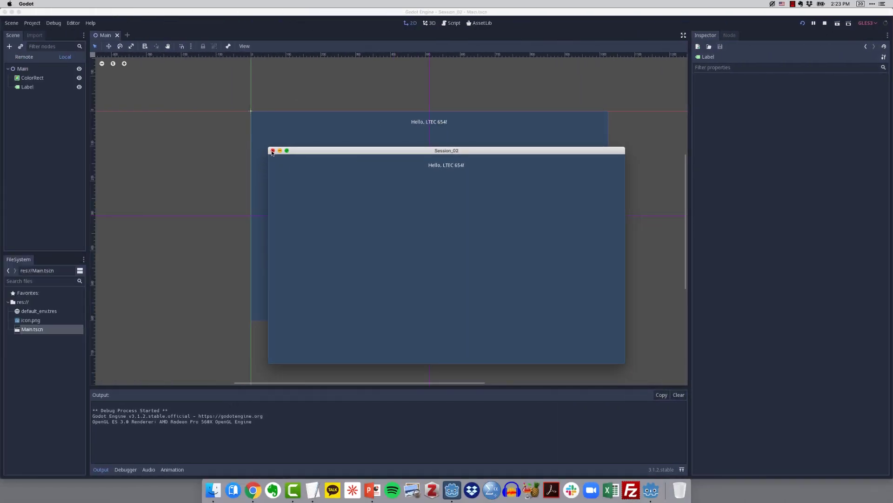
pyautogui.click(273, 151)
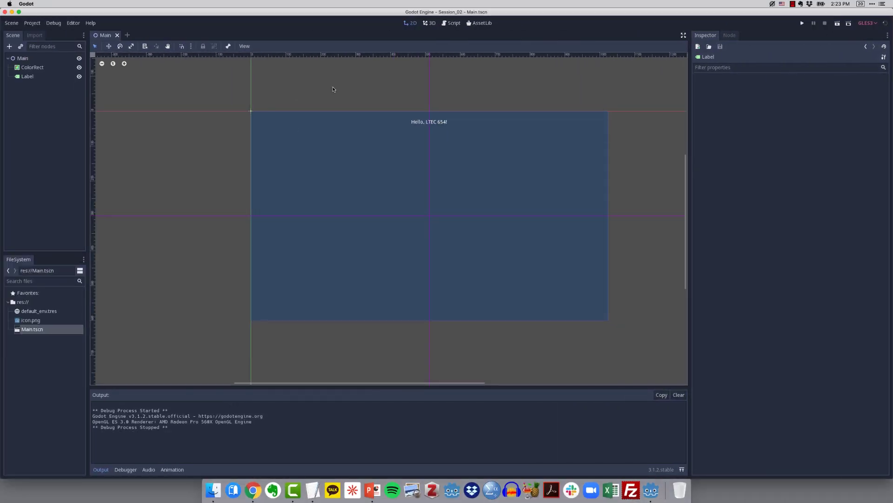
# - Open the project settings and collapse the Application, Debug and Compression categories to reach the Display Window settings
pyautogui.click(35, 25)
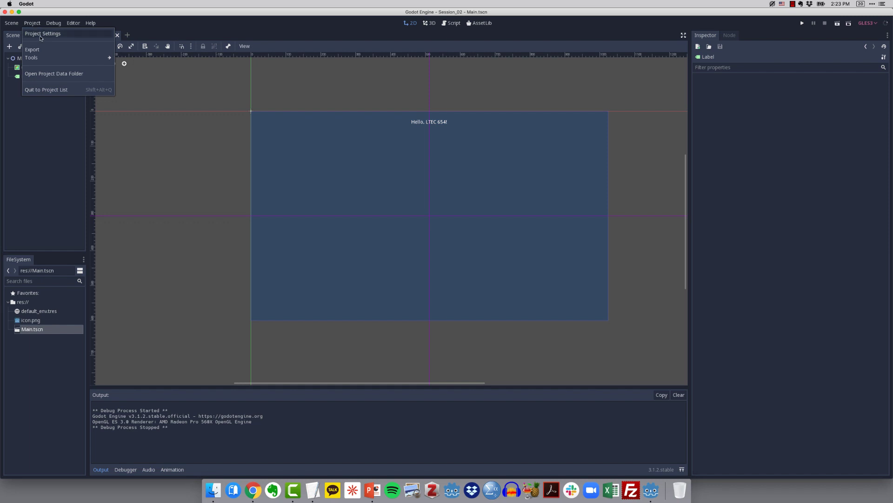
pyautogui.click(40, 34)
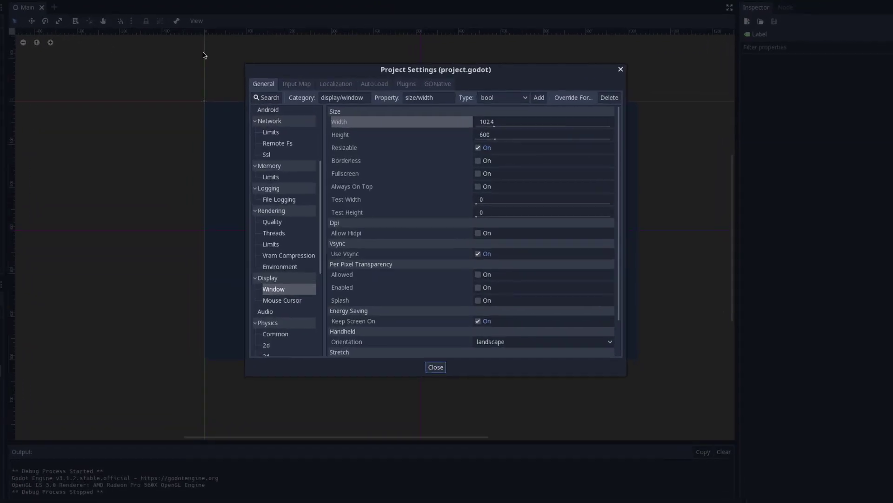
pyautogui.scroll(5, 317, 177)
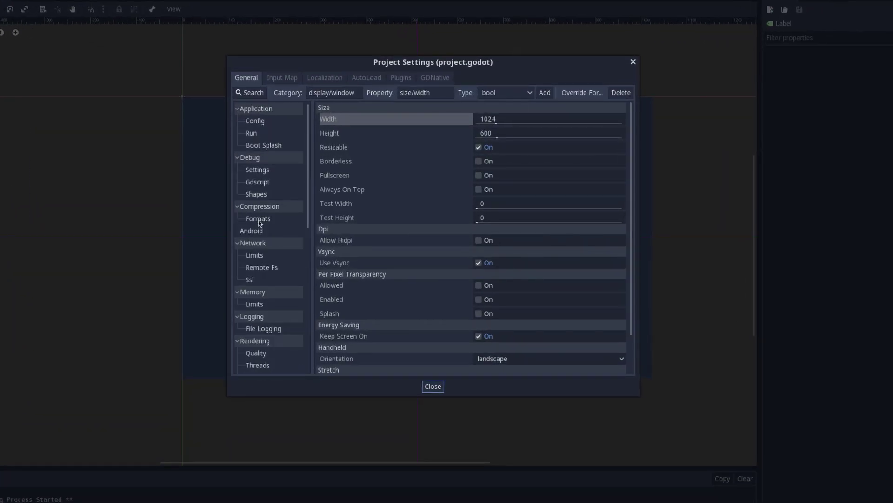
pyautogui.click(237, 108)
pyautogui.click(237, 121)
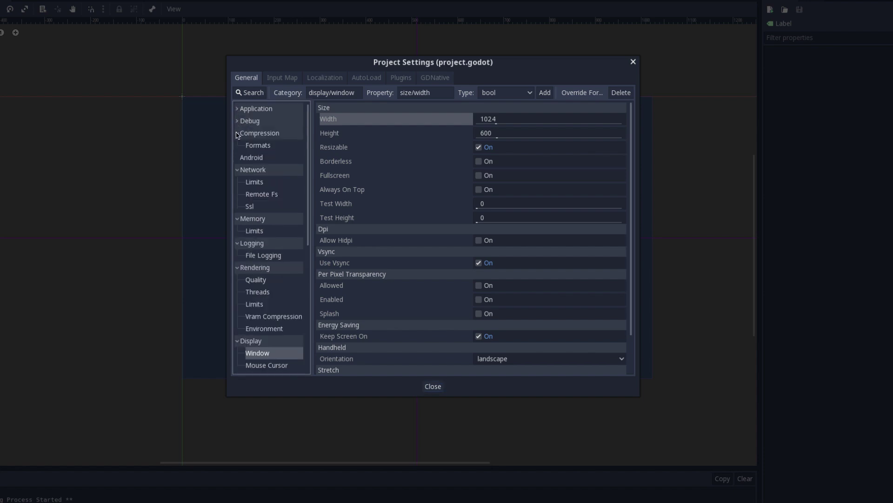
pyautogui.click(237, 133)
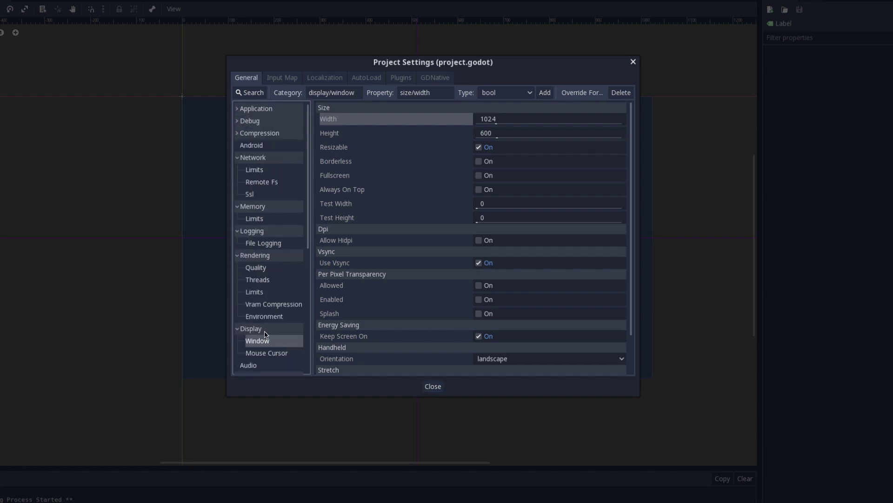
pyautogui.scroll(-2, 265, 335)
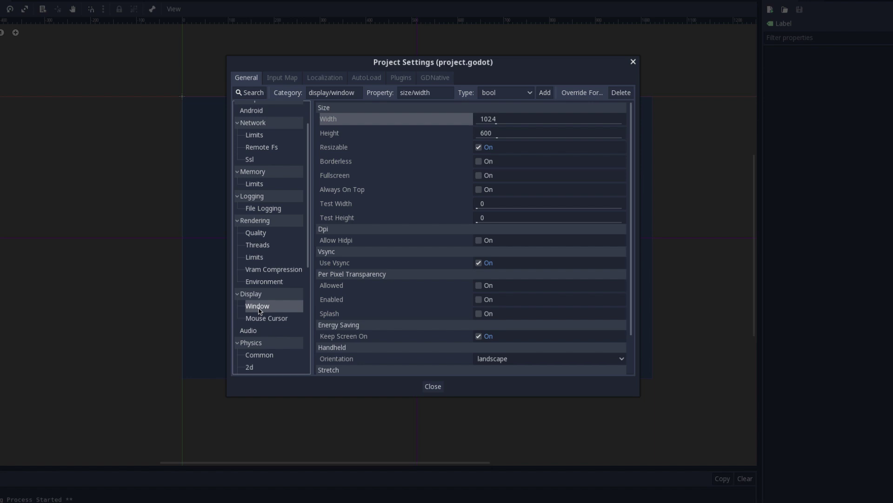
# - Set the window's Stretch Mode to 2d and close the project settings
pyautogui.moveTo(632, 121); pyautogui.dragTo(631, 161)
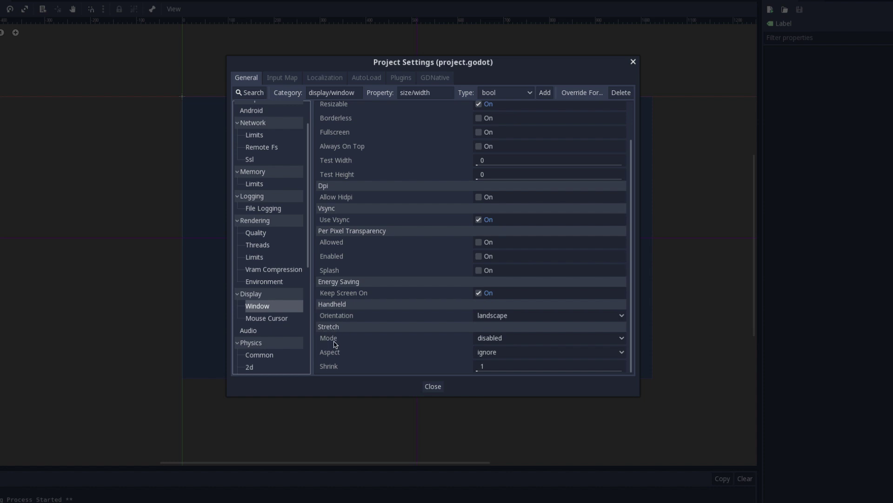
pyautogui.click(499, 342)
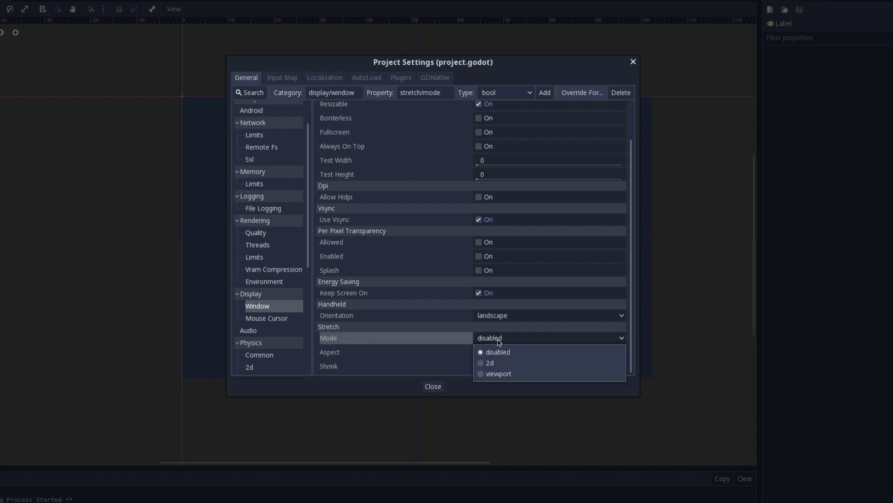
pyautogui.click(492, 363)
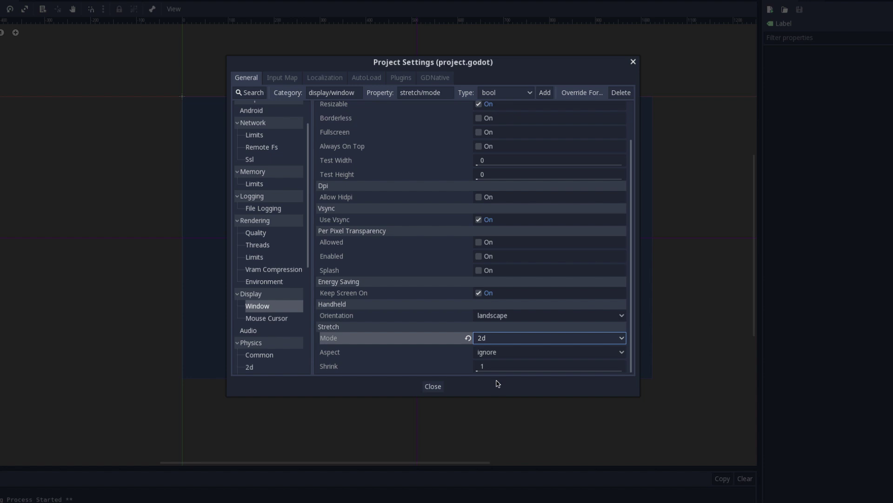
pyautogui.click(435, 388)
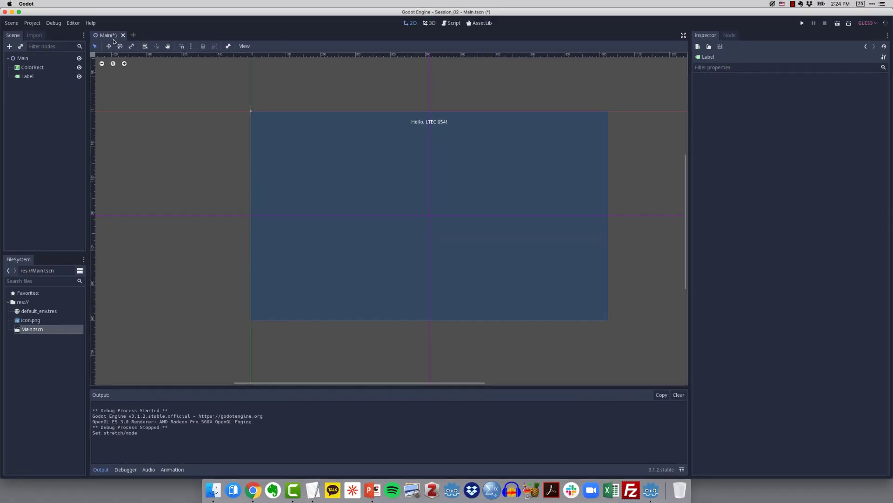
# - Save the Main scene and test-run the project's 2d stretching, switching the game window to full screen and back before closing it
pyautogui.click(12, 23)
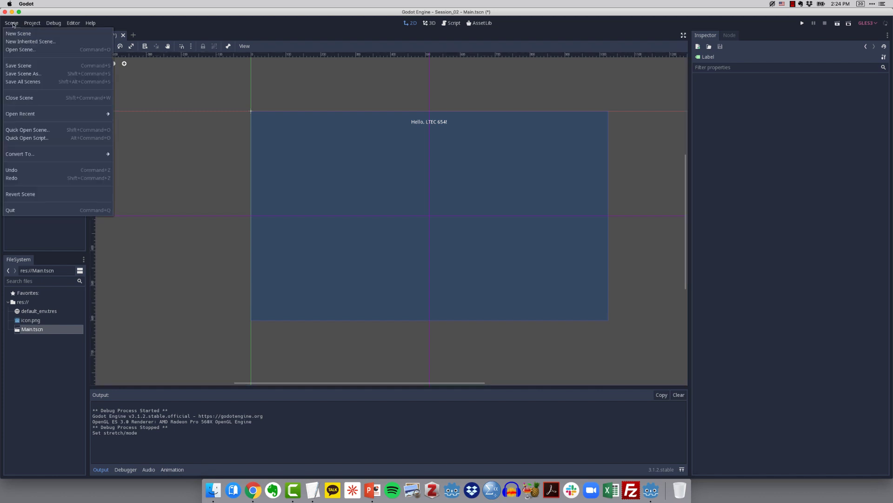
pyautogui.click(24, 66)
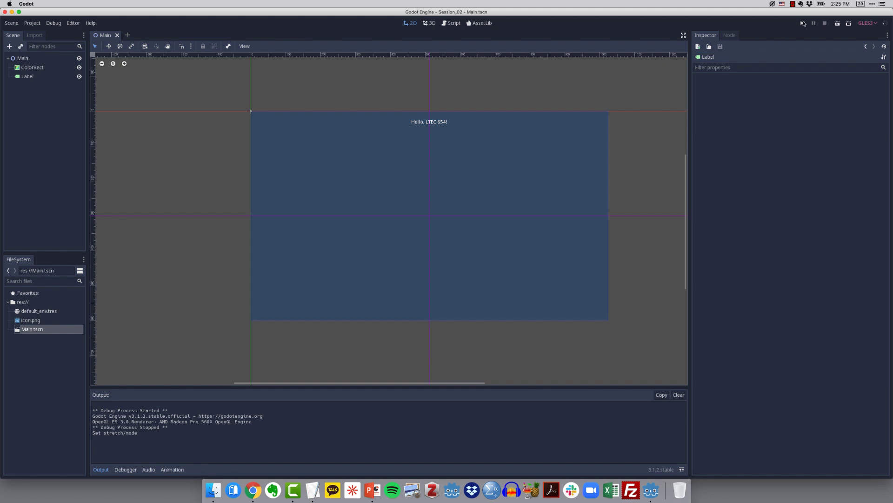
pyautogui.click(802, 22)
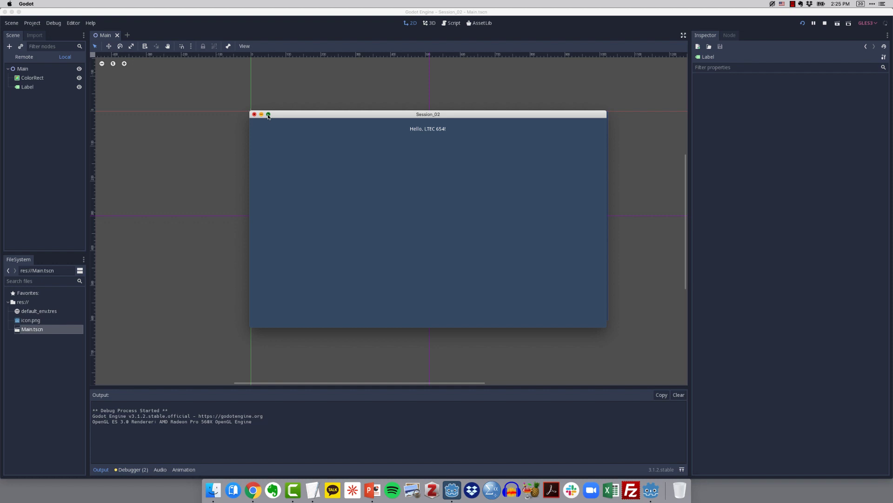
pyautogui.click(269, 115)
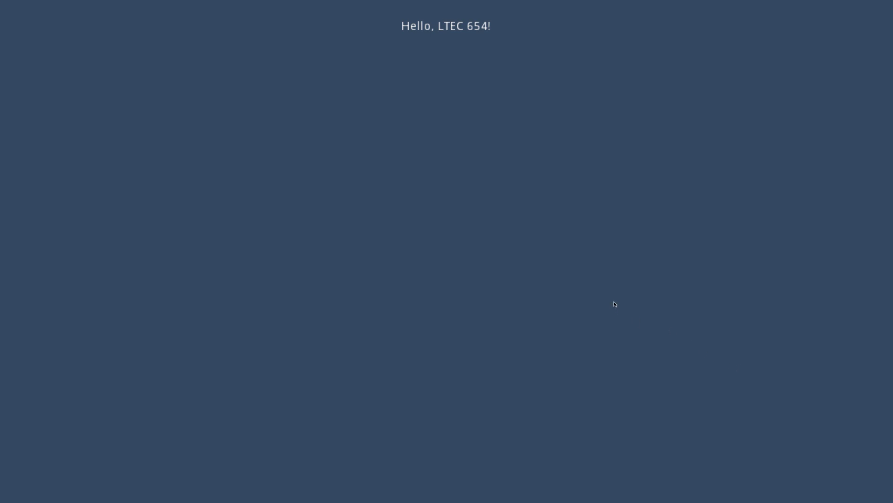
pyautogui.moveTo(116, 2)
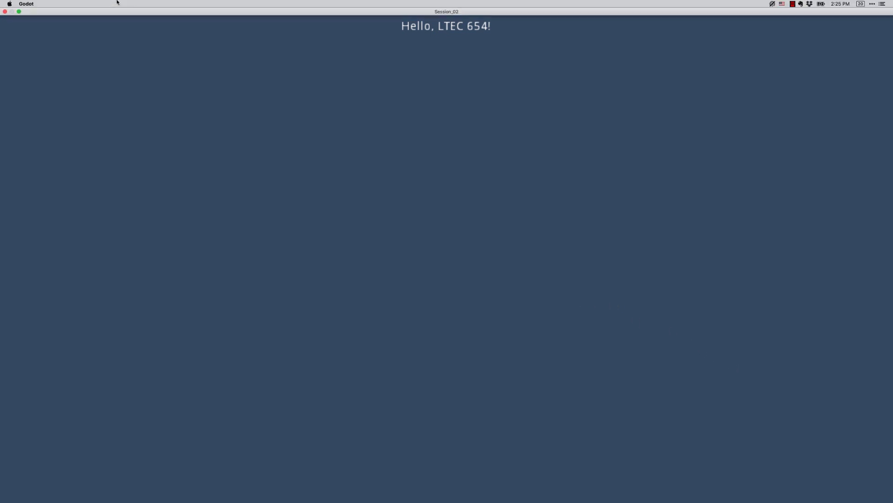
pyautogui.click(19, 12)
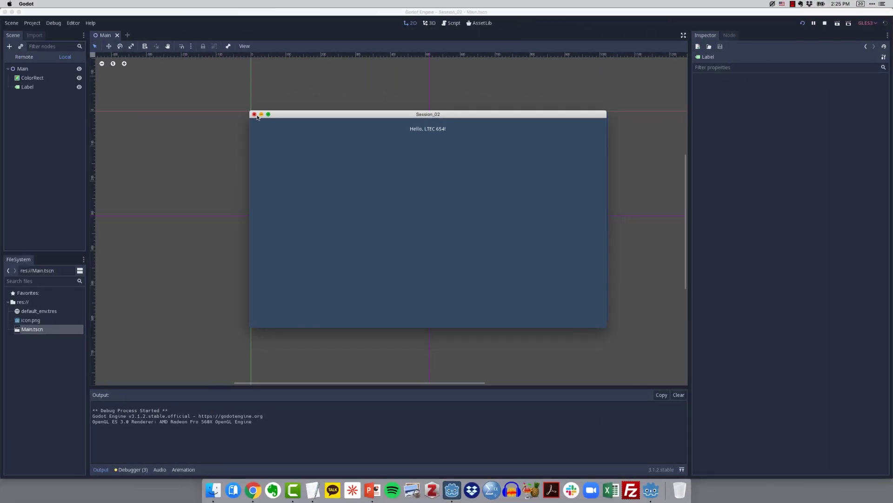
pyautogui.click(255, 114)
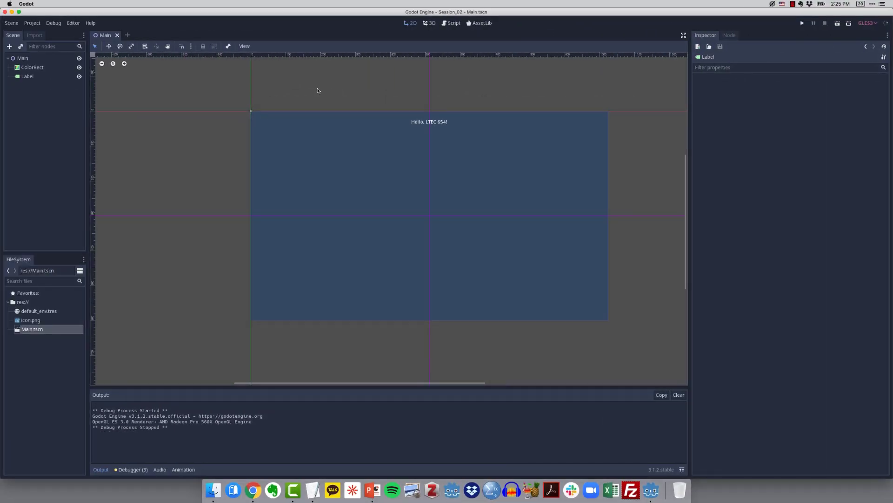